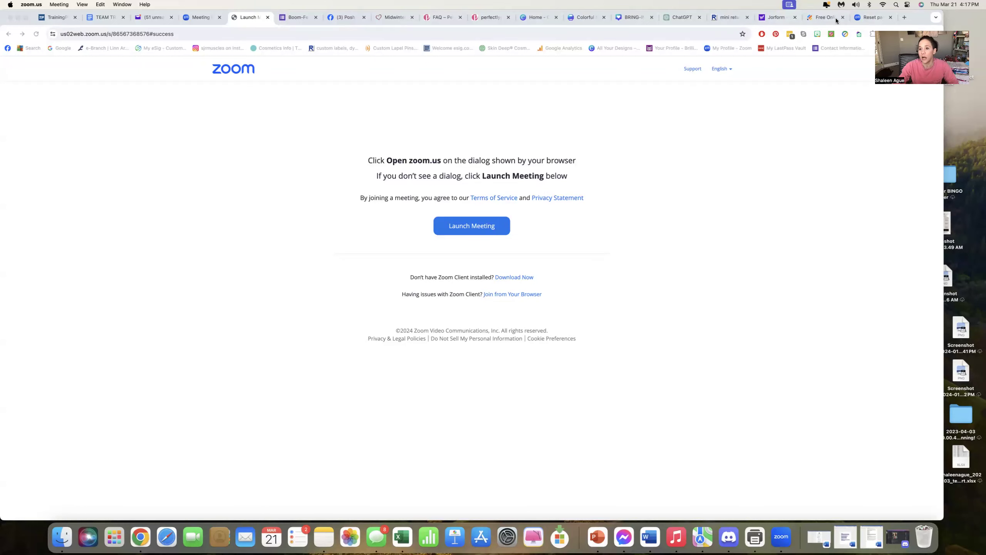
# Open Jotform's pricing page and compare the Starter, Bronze $34, Silver $39, Gold $99 and Enterprise plans.
pyautogui.click(817, 17)
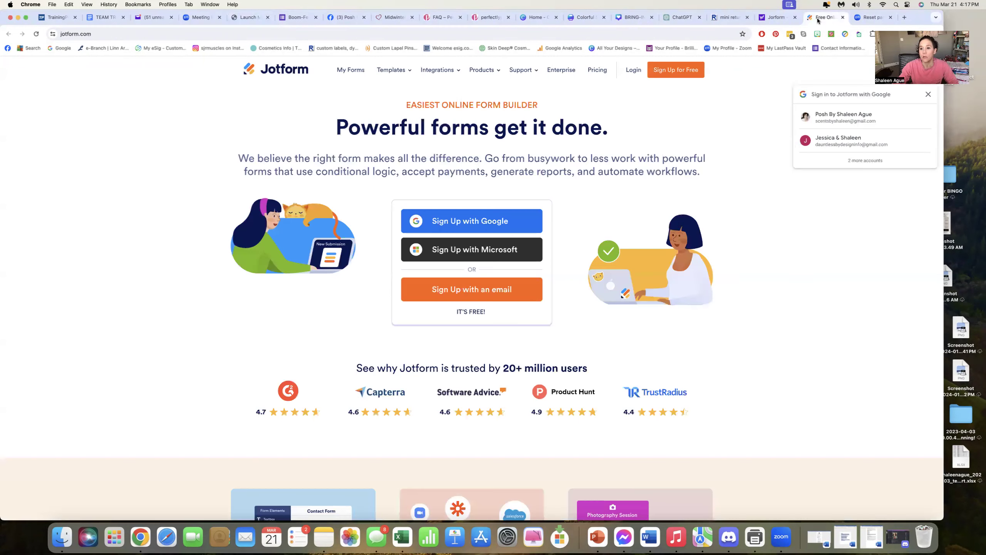
pyautogui.moveTo(439, 70)
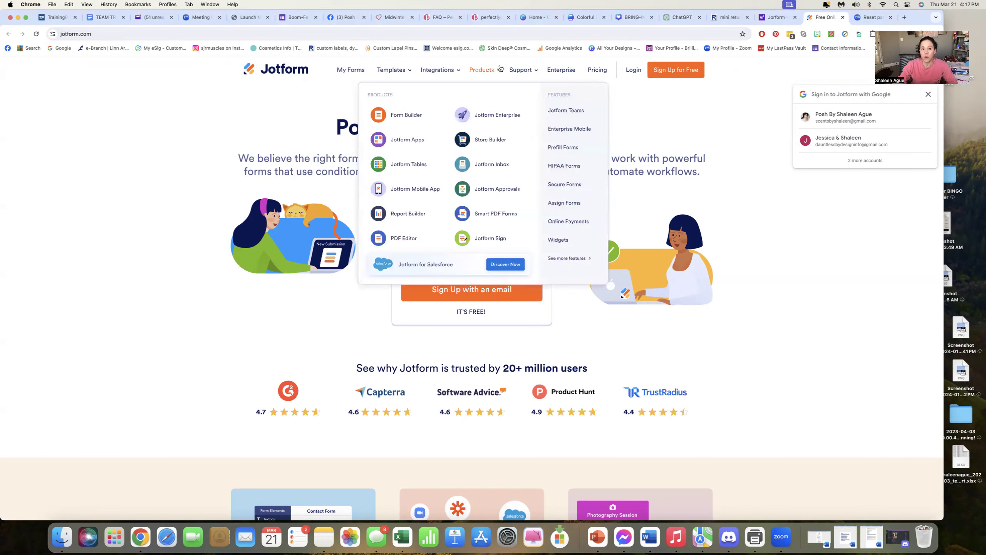
pyautogui.click(597, 70)
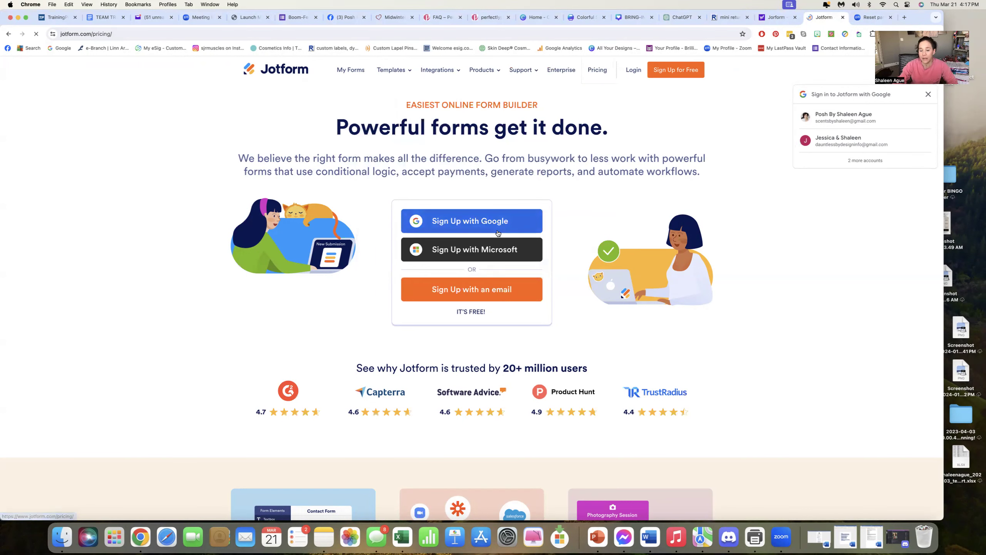
pyautogui.scroll(-2, 672, 177)
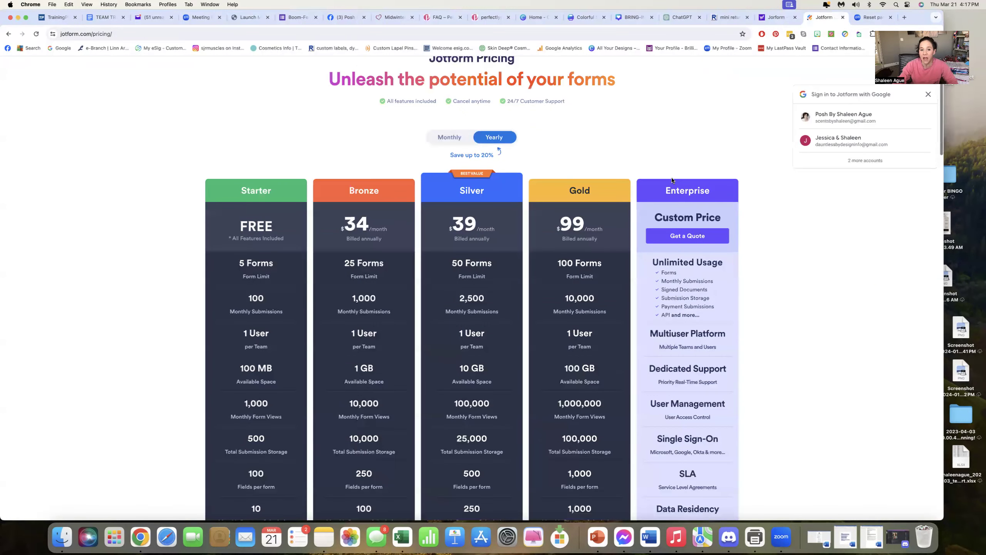
pyautogui.scroll(-2, 486, 174)
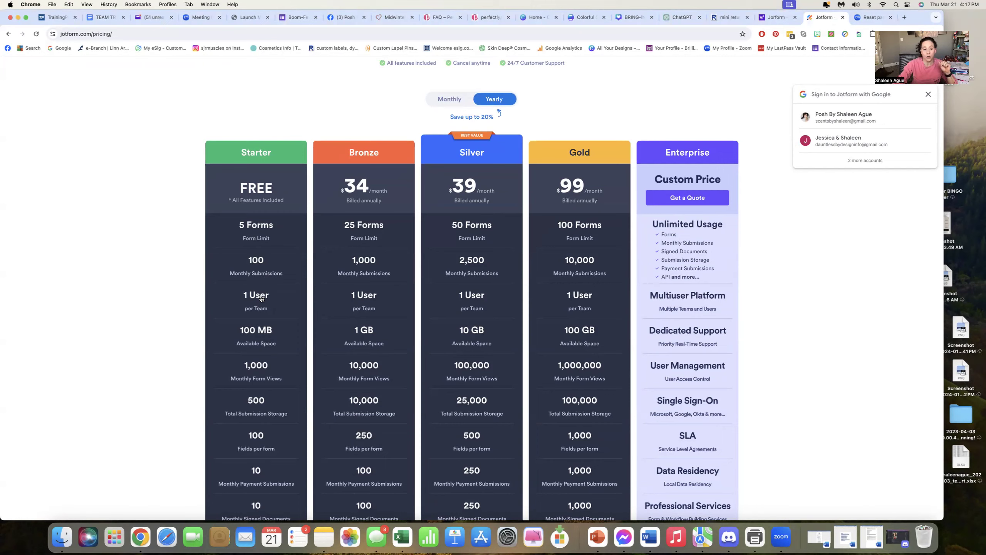
pyautogui.scroll(-2, 261, 297)
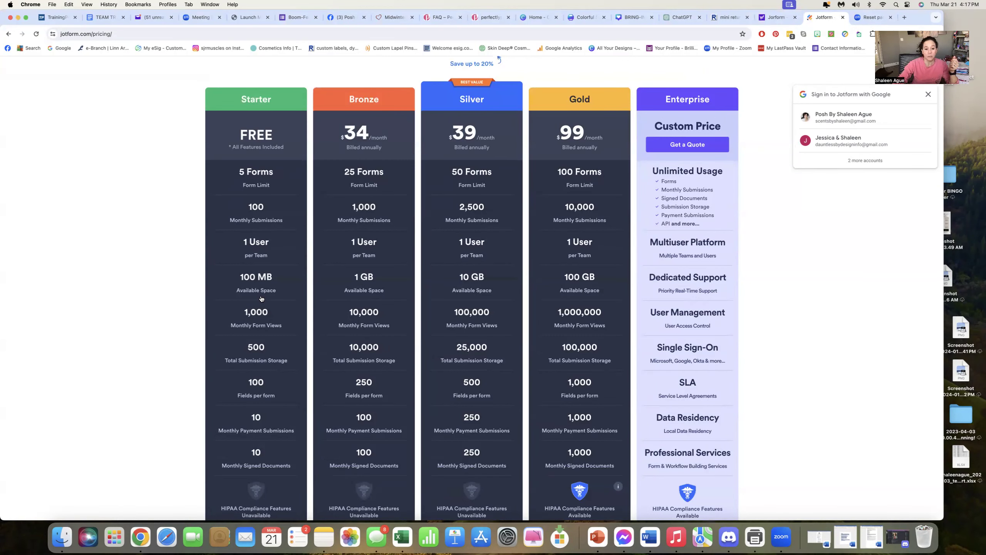
pyautogui.scroll(-1, 259, 315)
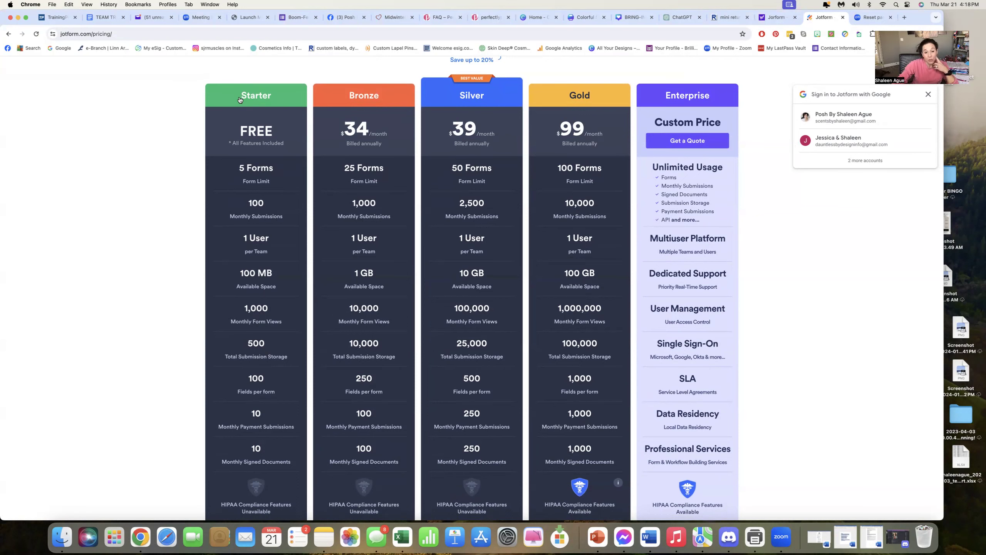
pyautogui.scroll(4, 239, 100)
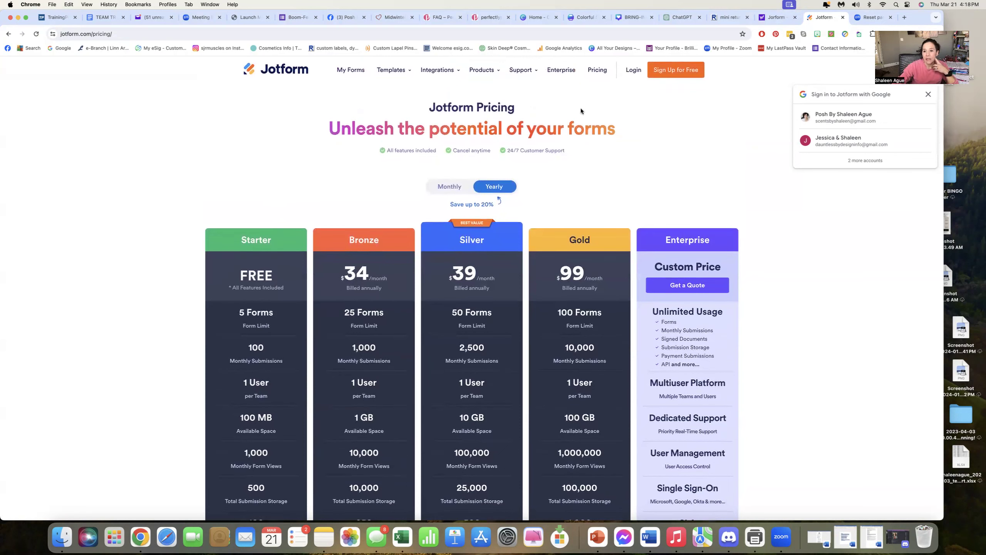
# Finish Google sign-in and open My Forms, showing the four saved forms including Sample Request Form.
pyautogui.click(843, 116)
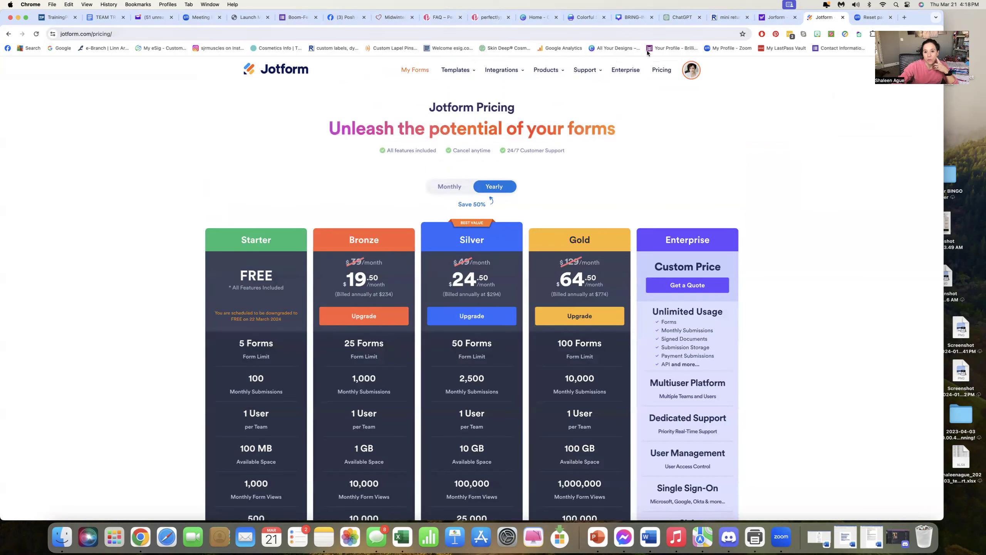
pyautogui.click(414, 71)
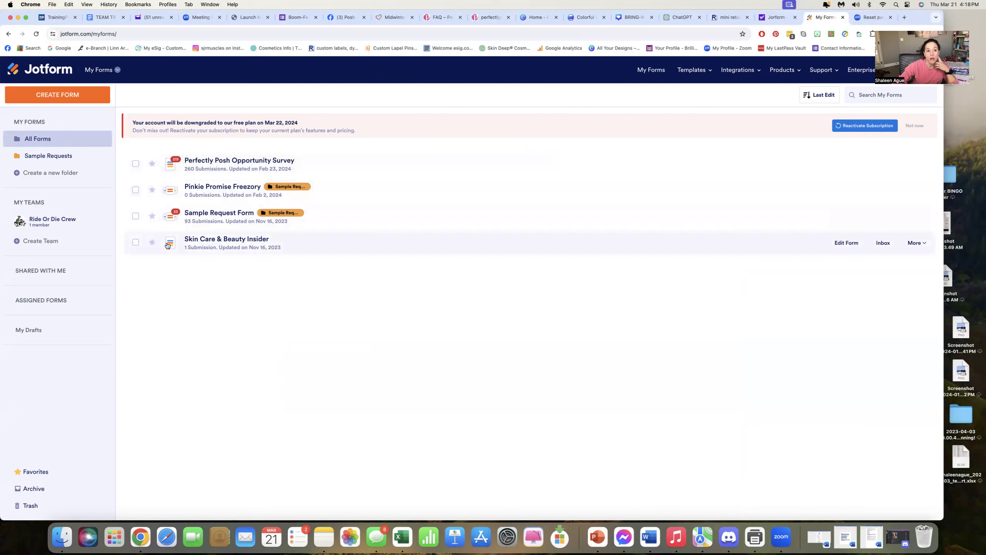
pyautogui.click(40, 73)
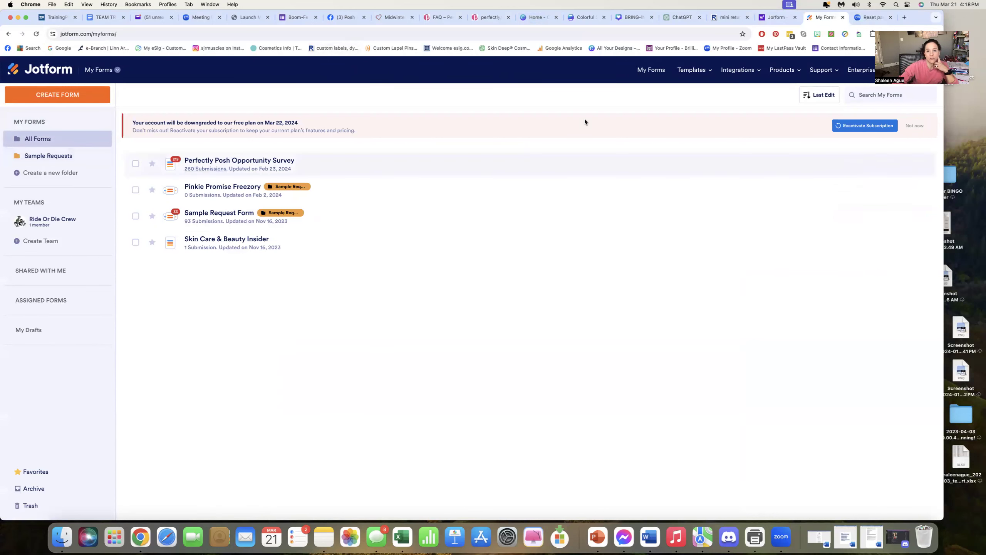
pyautogui.moveTo(695, 71)
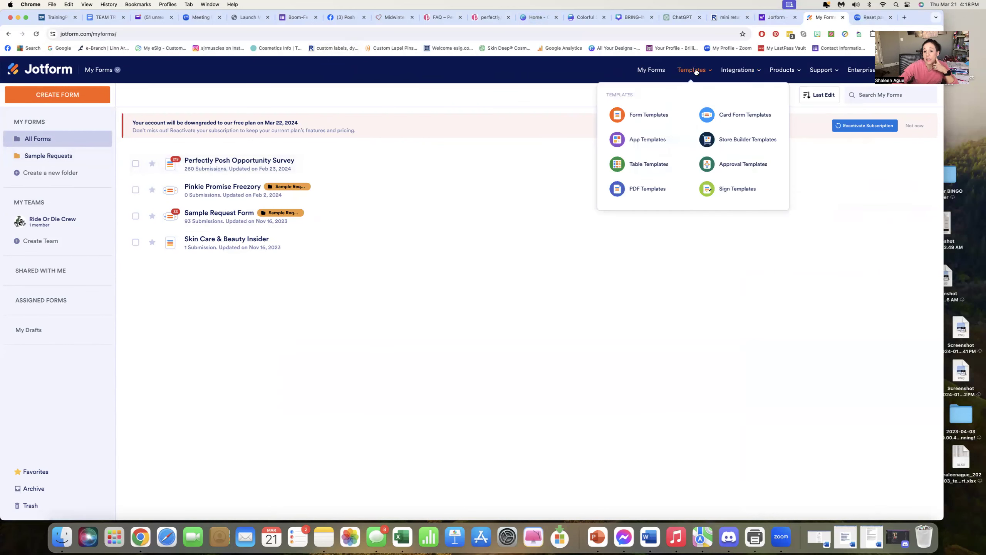
# Browse the Form Templates gallery, with templates like Product Order Form and Course Registration Form.
pyautogui.click(649, 118)
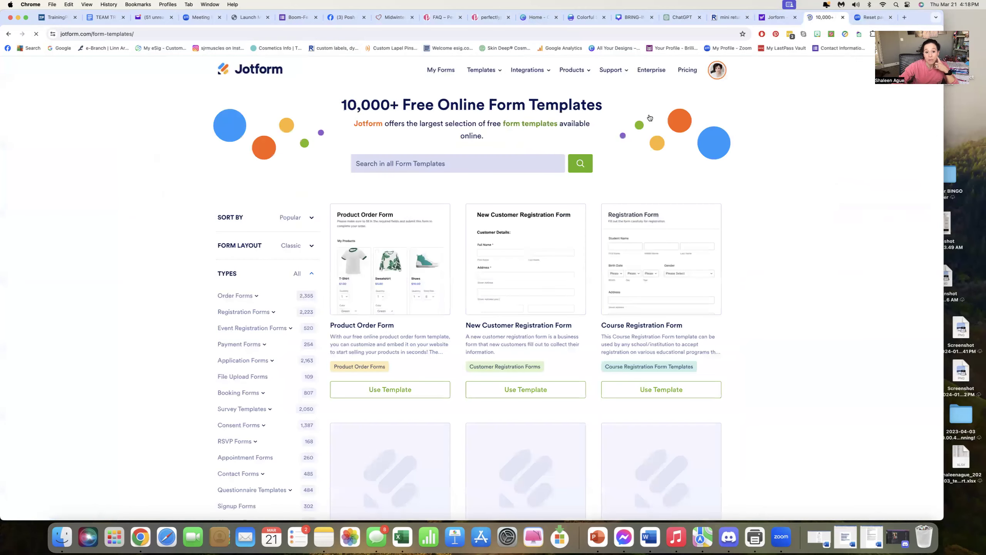
pyautogui.scroll(-2, 408, 186)
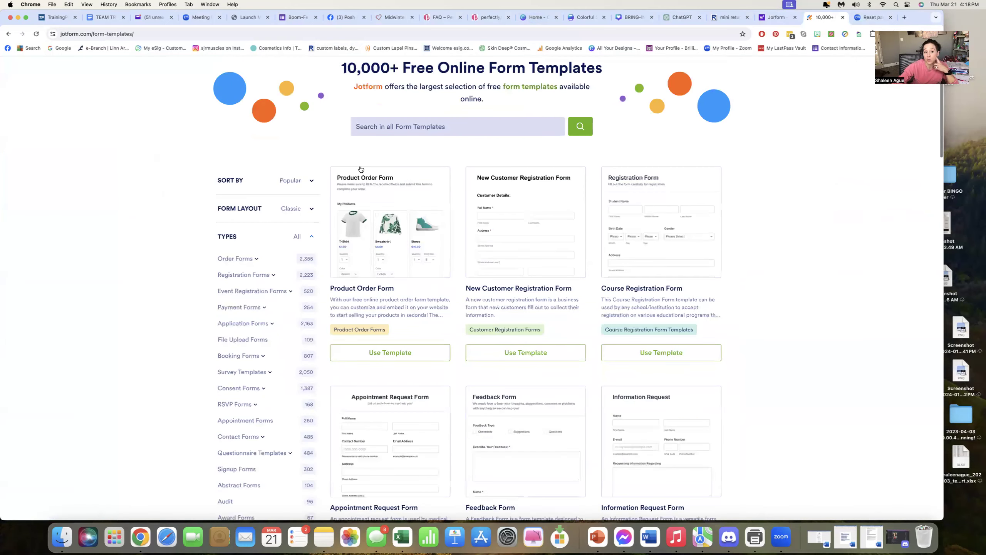
pyautogui.scroll(-1, 361, 170)
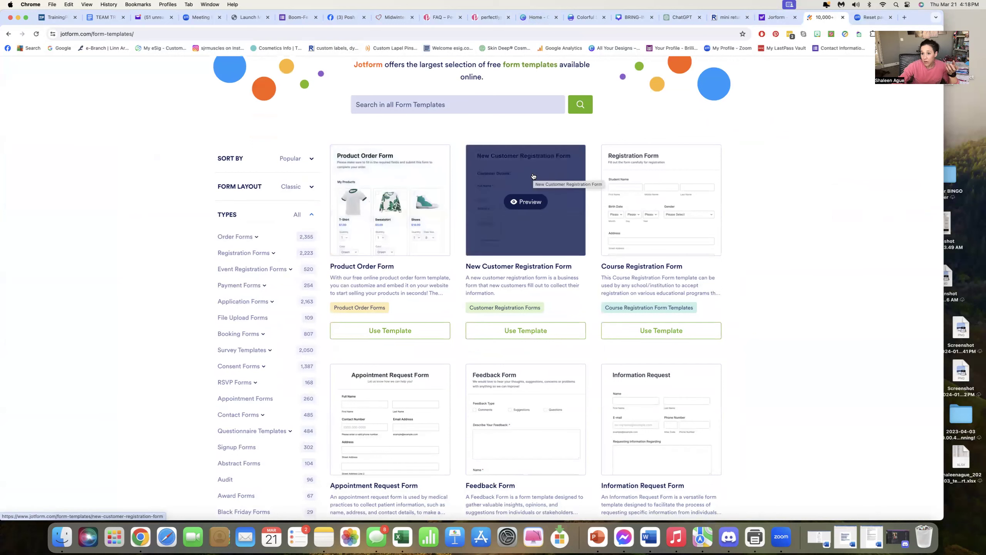
pyautogui.scroll(-2, 533, 176)
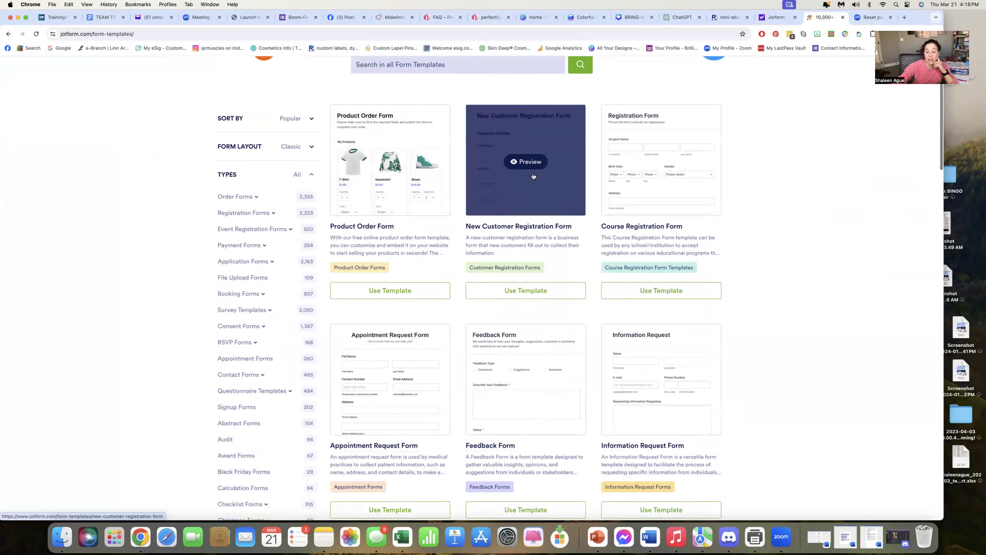
pyautogui.scroll(5, 533, 173)
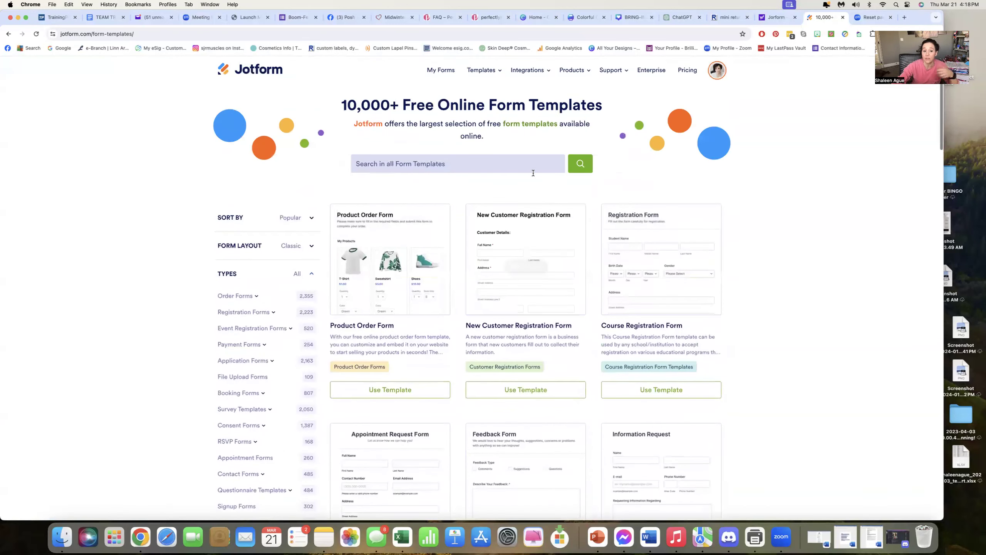
pyautogui.scroll(-1, 533, 173)
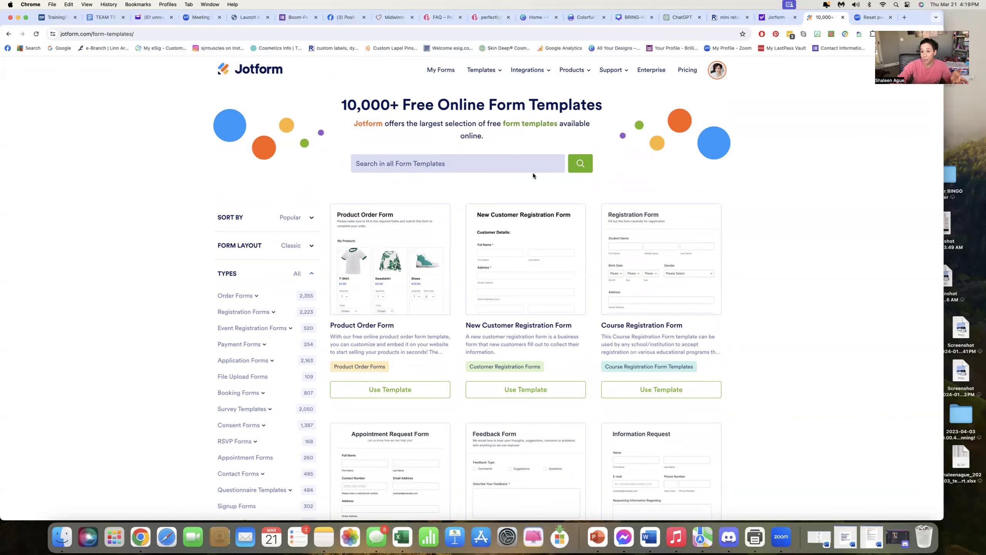
pyautogui.scroll(-1, 533, 172)
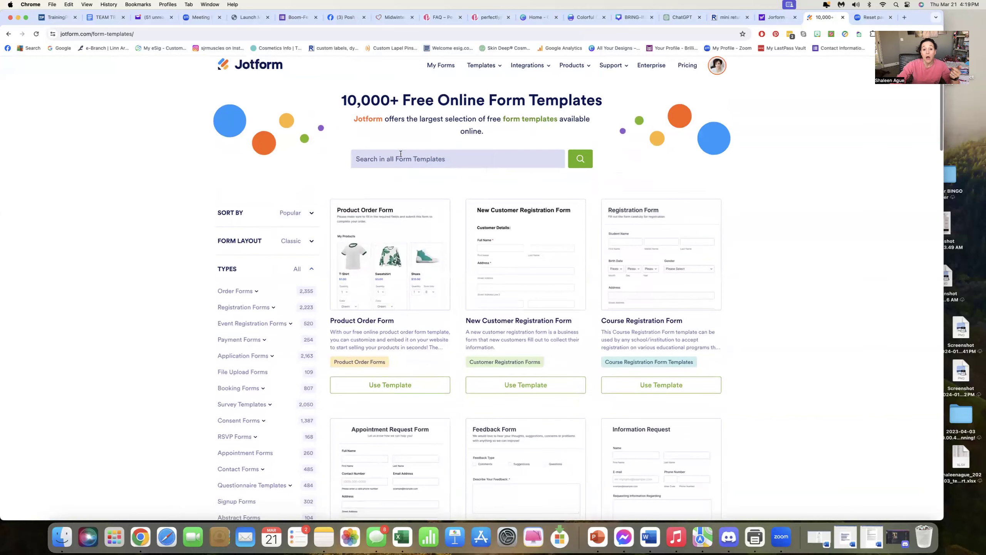
# Search the templates for 'Sample forms' and look over the 3,853 results, then return to the top.
pyautogui.click(388, 159)
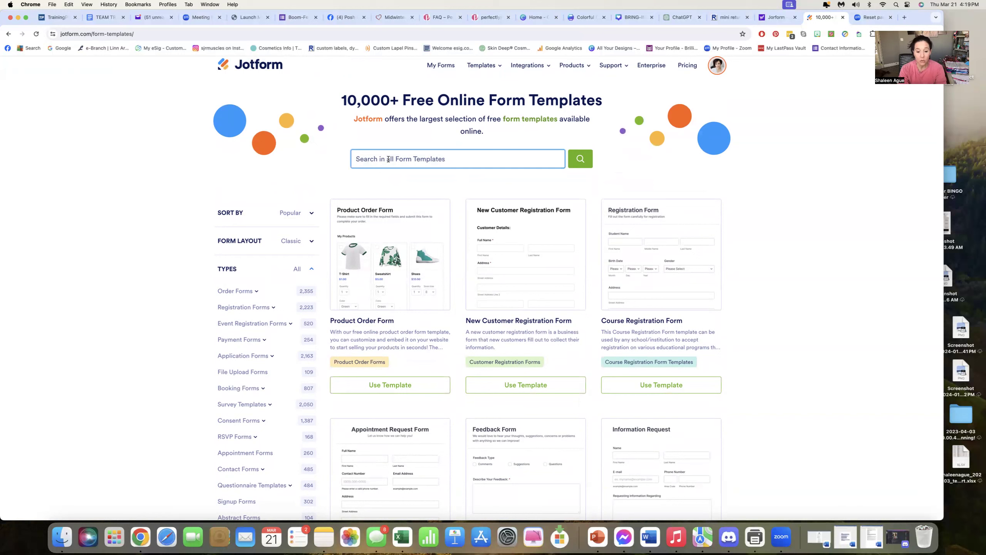
pyautogui.write('Sa')
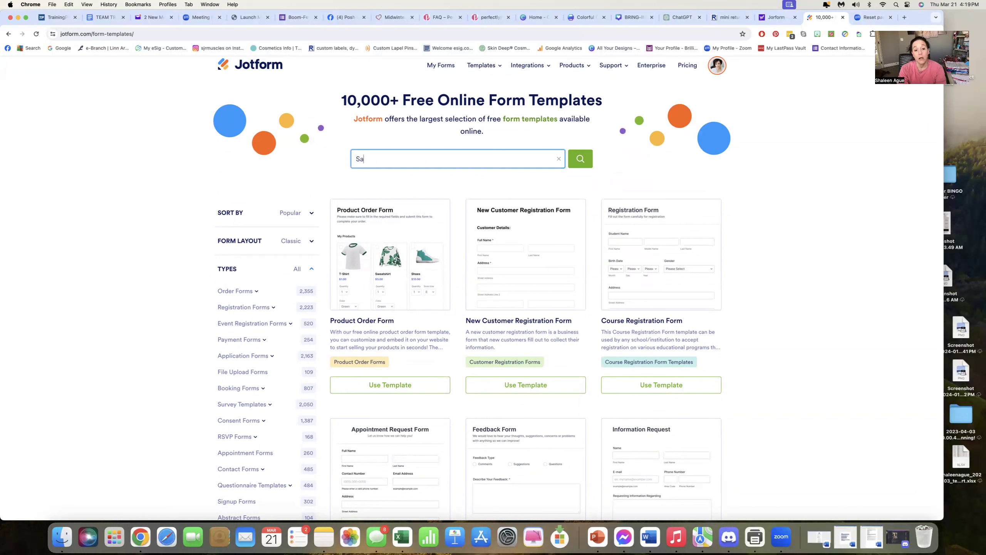
pyautogui.write('mple forms')
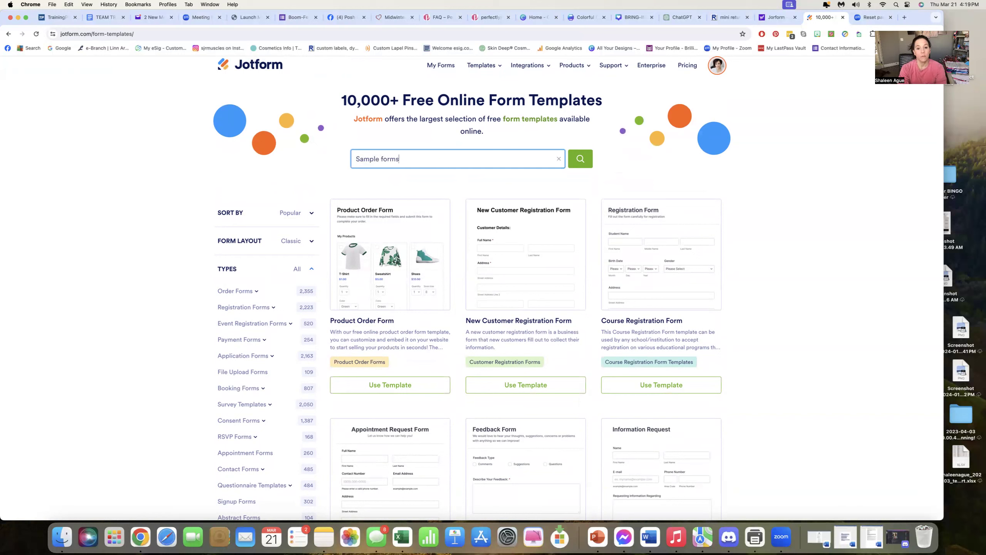
pyautogui.press('Return')
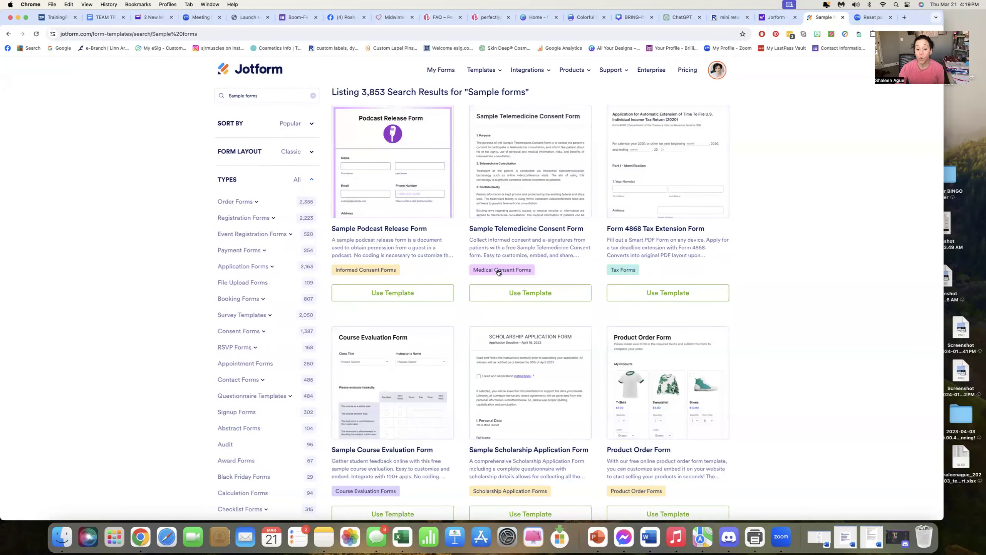
pyautogui.scroll(-5, 499, 272)
pyautogui.scroll(-1, 498, 273)
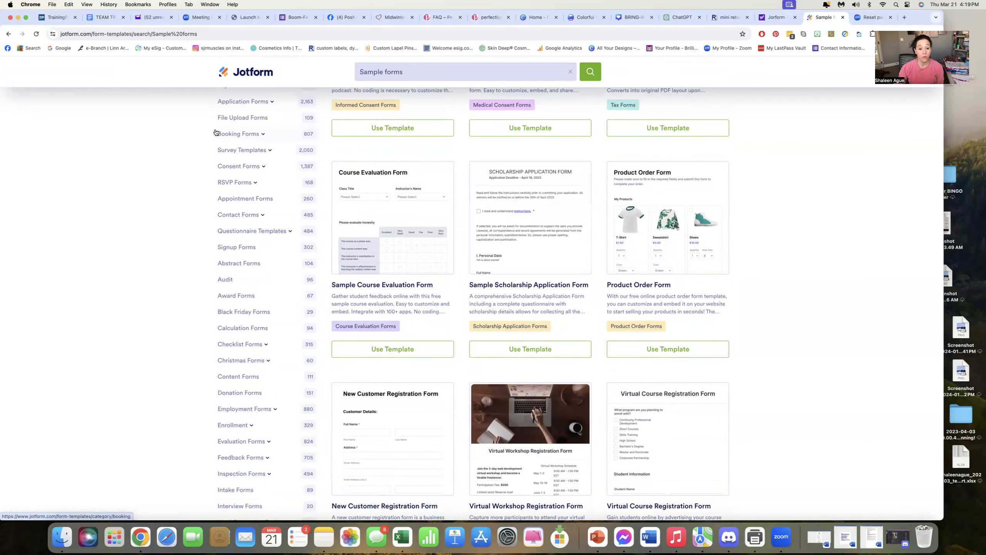
pyautogui.scroll(5, 231, 161)
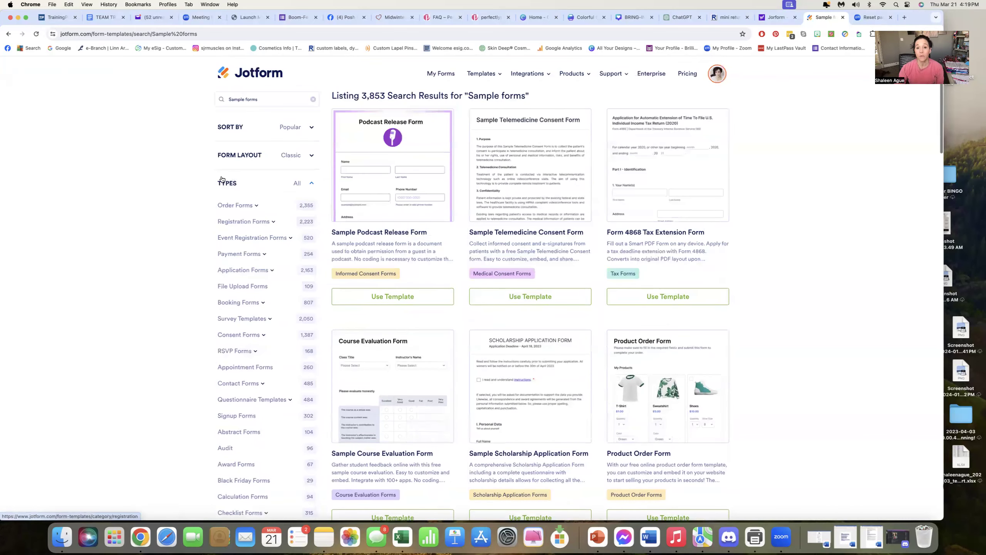
pyautogui.moveTo(483, 74)
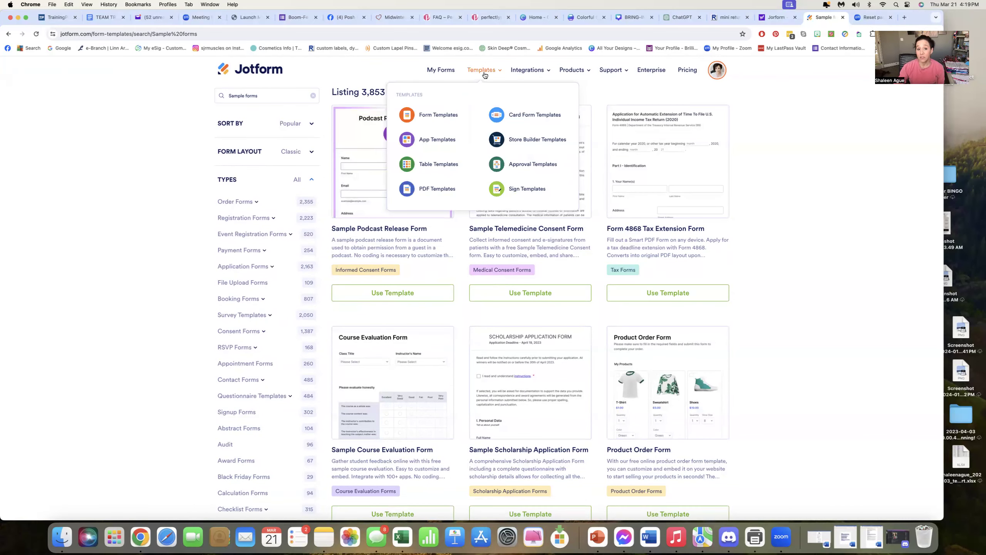
# Look over the Integrations menu, then show the Products menu with Form Builder, Tables and Jotform Sign.
pyautogui.moveTo(530, 72)
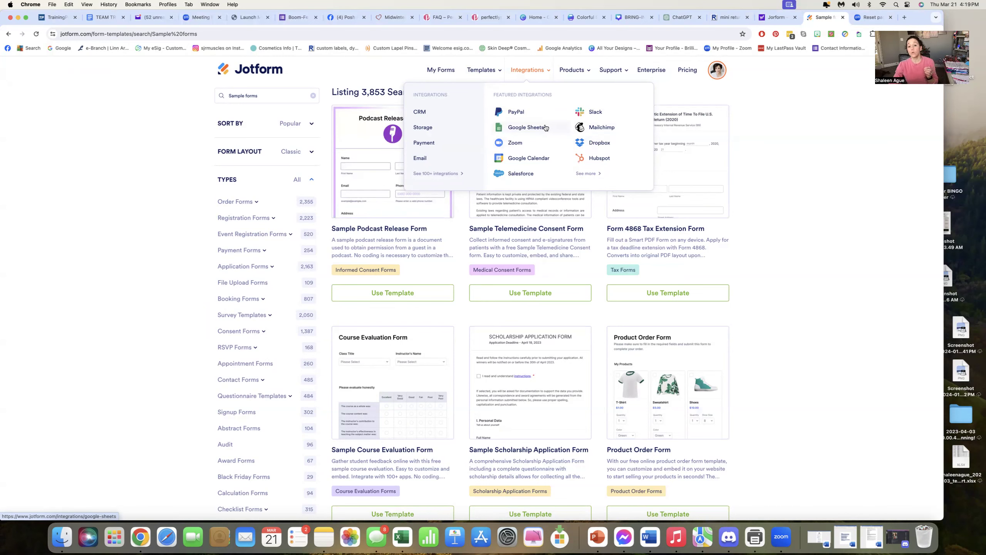
pyautogui.scroll(-1, 615, 132)
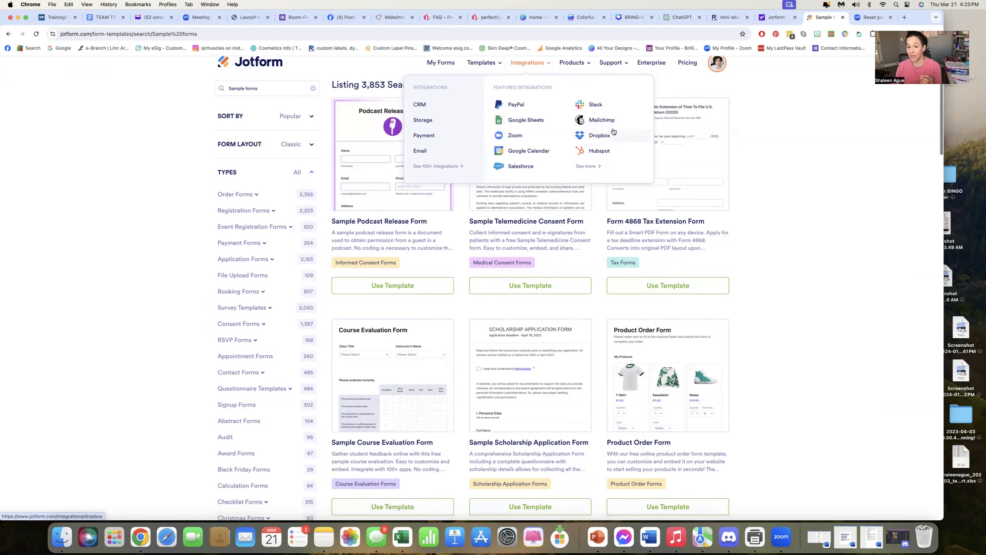
pyautogui.scroll(1, 611, 131)
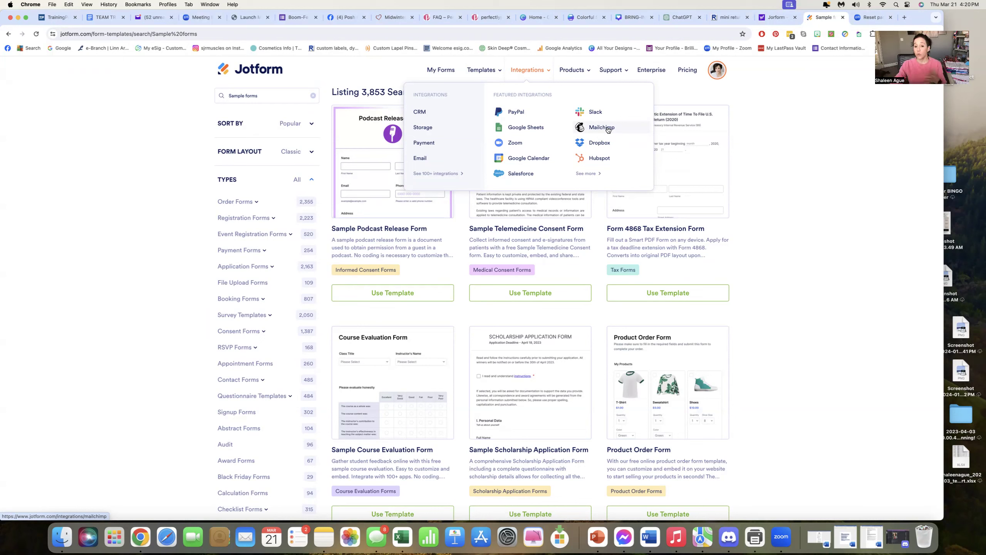
pyautogui.moveTo(576, 72)
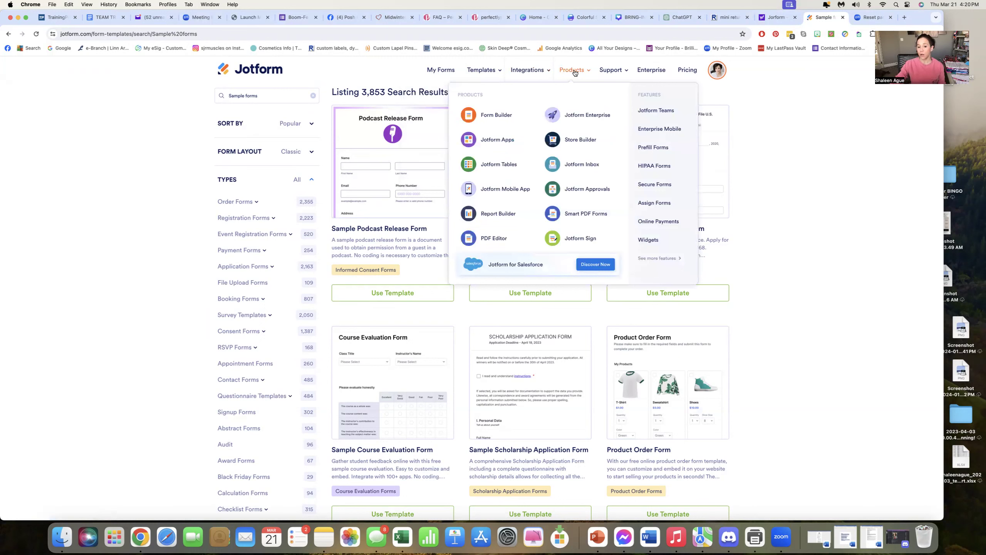
# Return to the My Forms dashboard, where Sample Request Form shows 93 submissions.
pyautogui.scroll(-1, 575, 73)
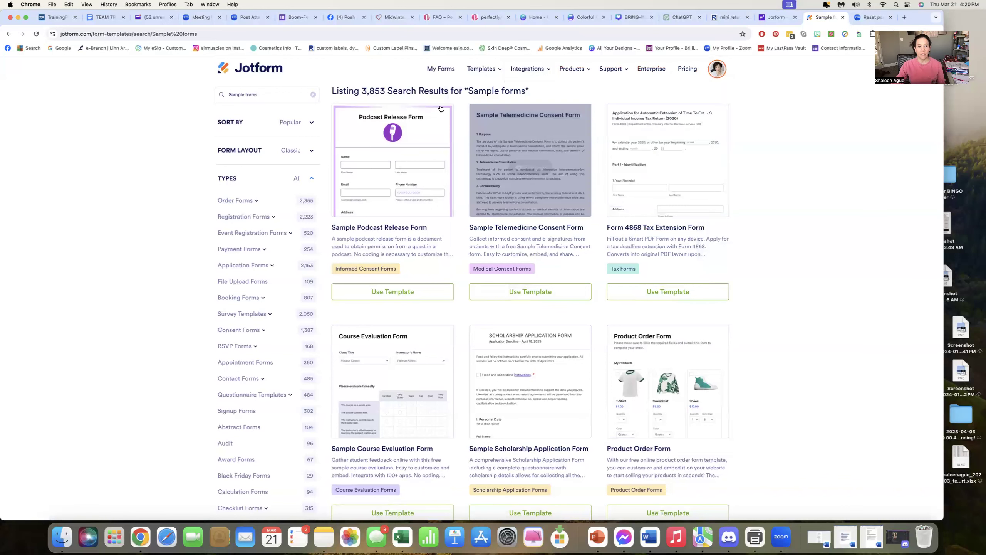
pyautogui.scroll(1, 189, 80)
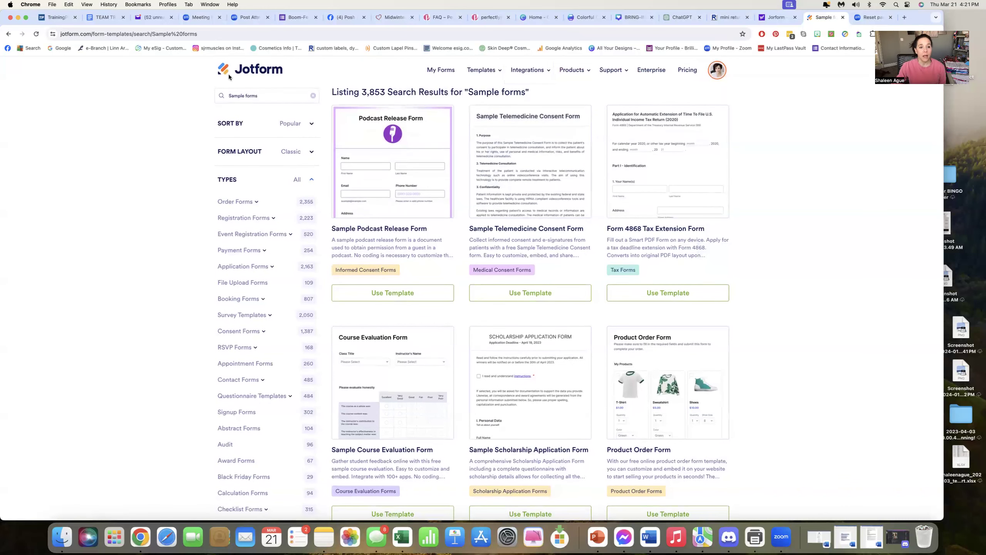
pyautogui.click(232, 75)
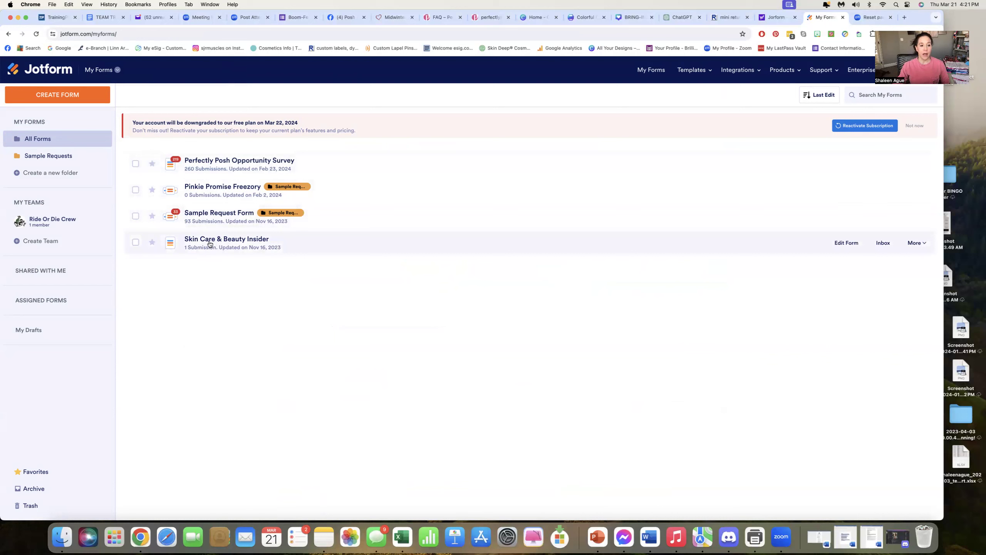
# Select the Sample Request Form row and open it in the Form Builder.
pyautogui.click(223, 214)
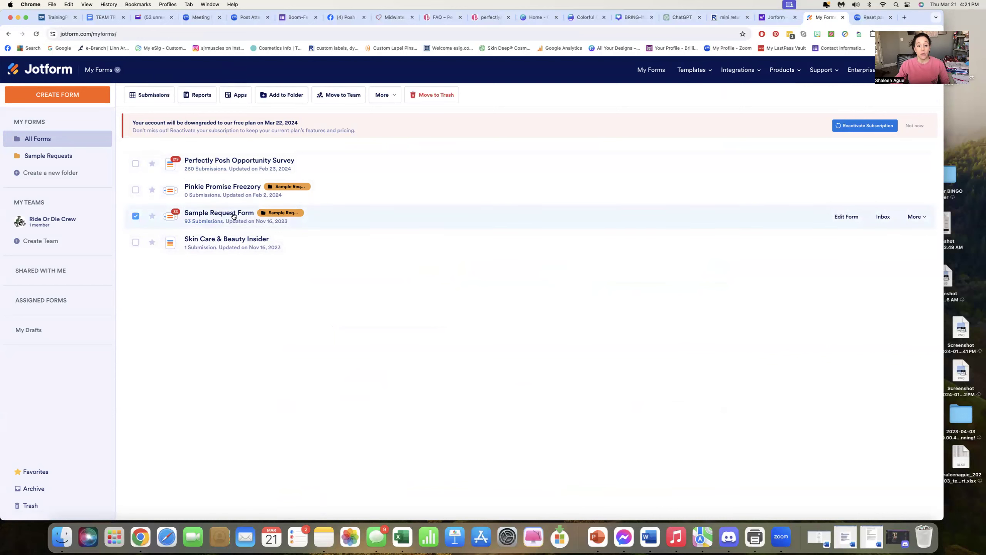
pyautogui.click(853, 213)
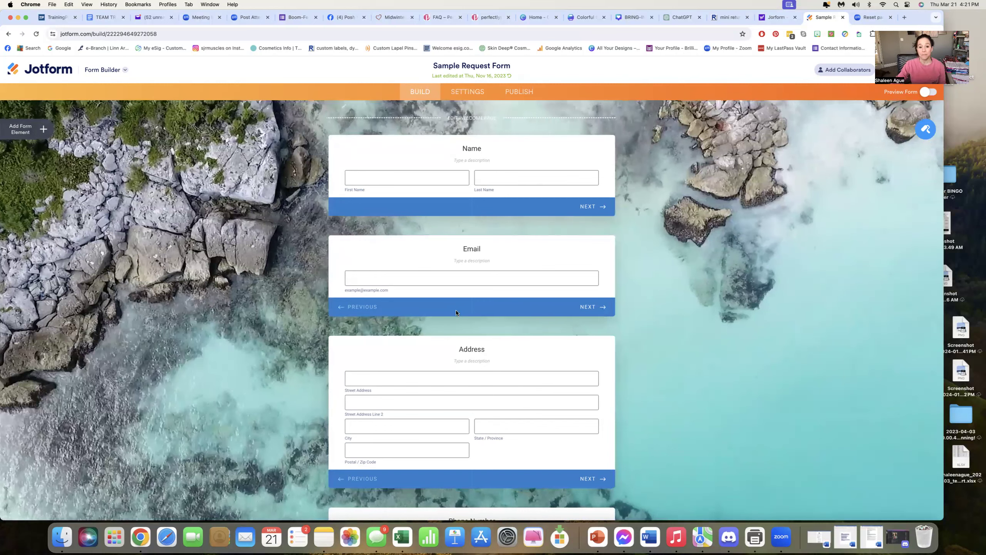
# Scroll through the Name, Email, Address, Phone Number, Pick a Product and extra-money questions.
pyautogui.scroll(-3, 456, 310)
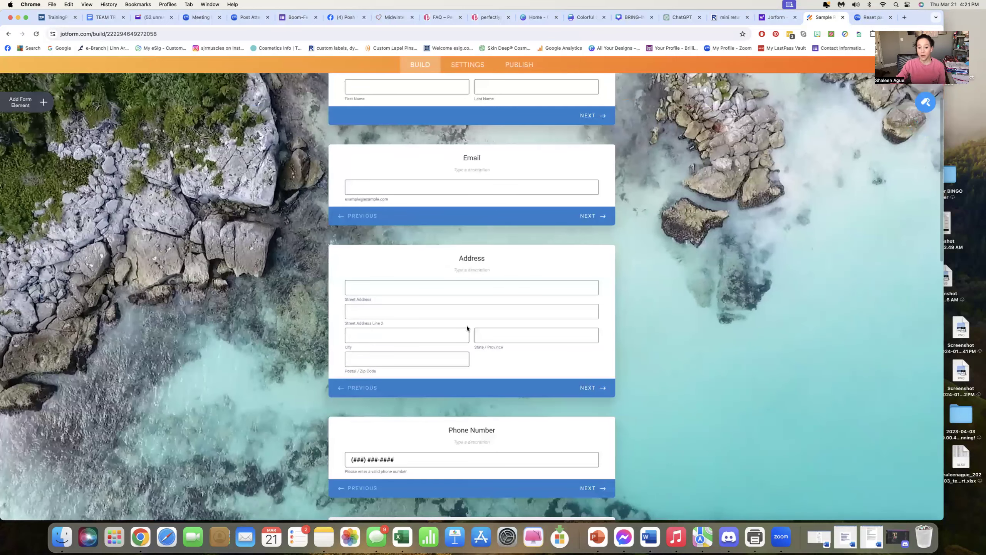
pyautogui.scroll(-2, 467, 328)
pyautogui.scroll(-2, 468, 367)
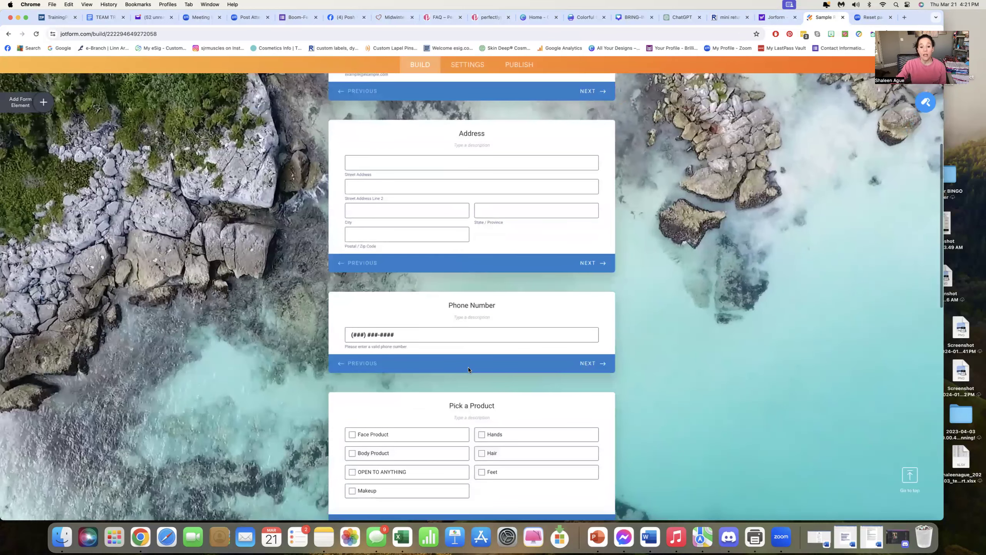
pyautogui.scroll(-4, 467, 369)
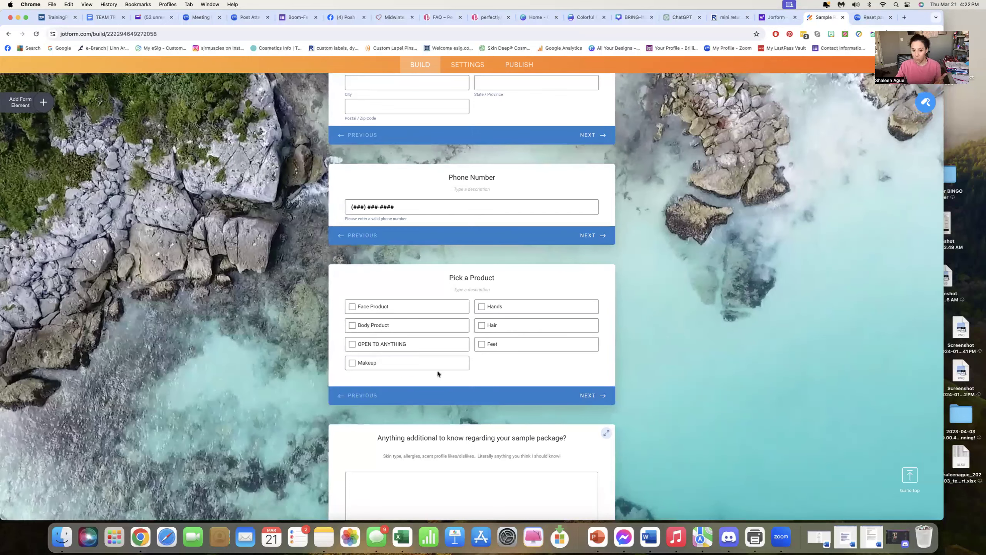
pyautogui.scroll(-4, 437, 374)
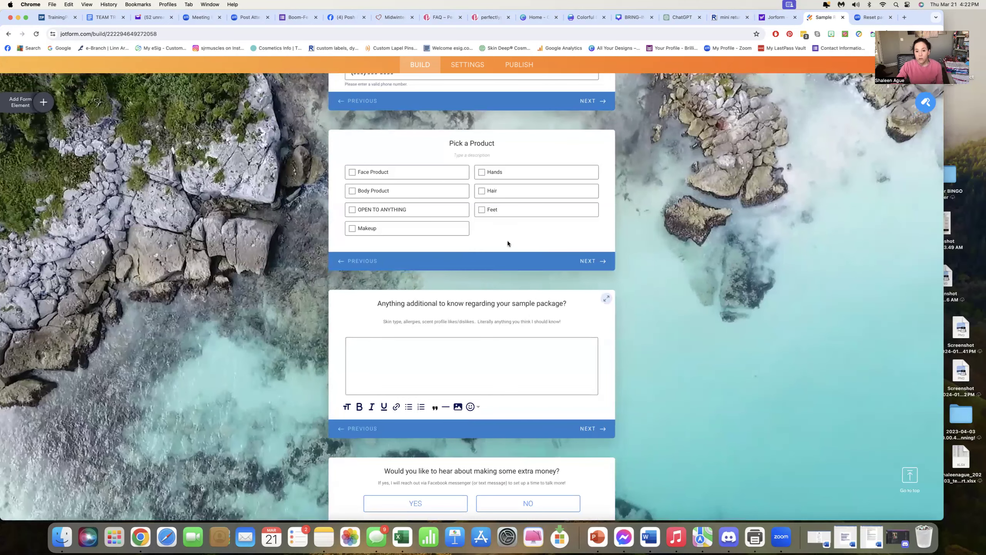
# Insert a Yes/No Question after 'Best way to contact you?' titled 'Do you have any allergies?'.
pyautogui.click(44, 103)
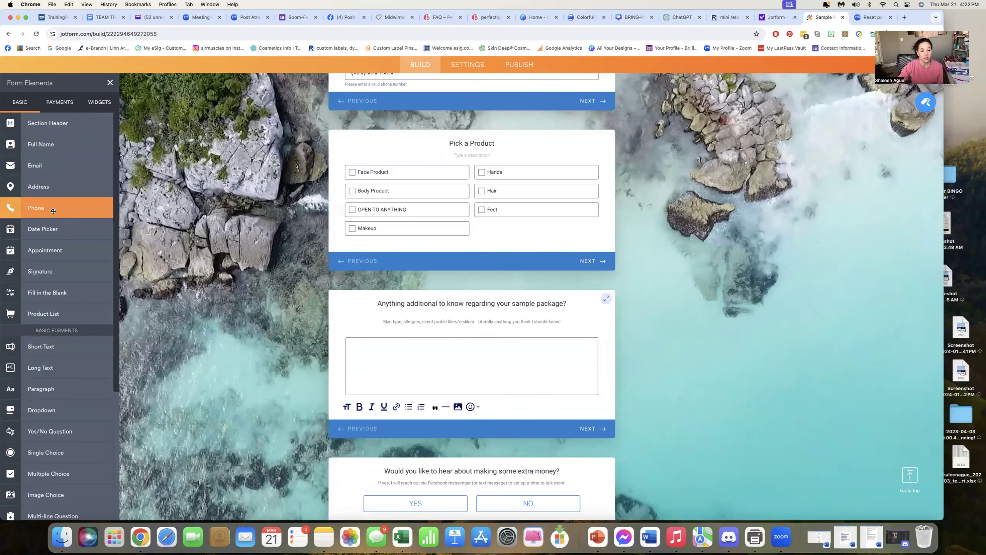
pyautogui.scroll(-3, 58, 248)
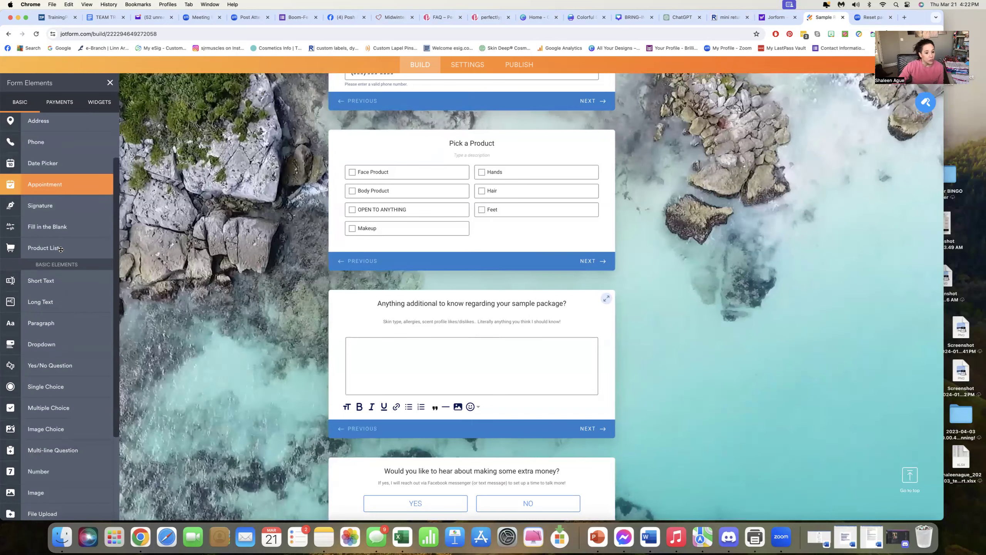
pyautogui.scroll(-4, 61, 249)
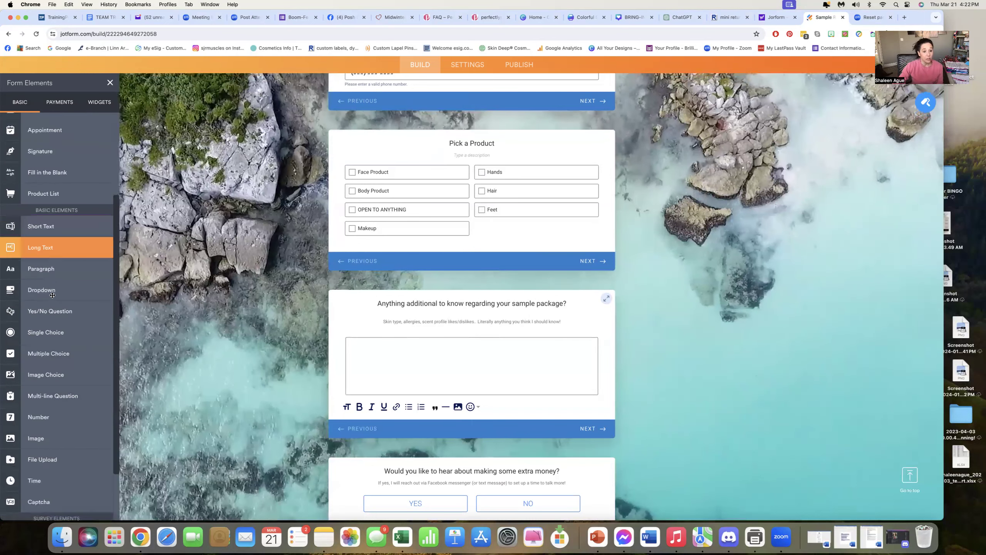
pyautogui.click(56, 279)
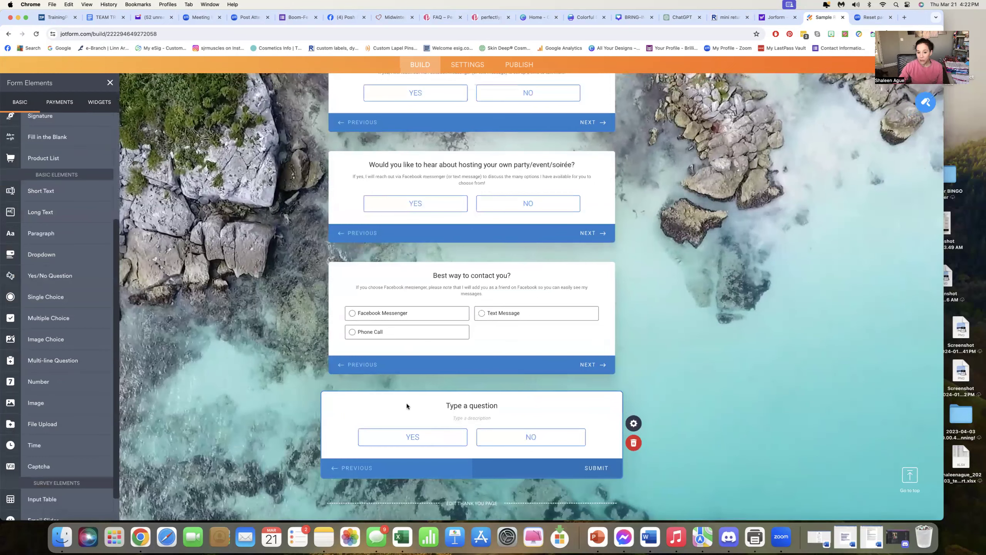
pyautogui.click(465, 407)
pyautogui.write('D')
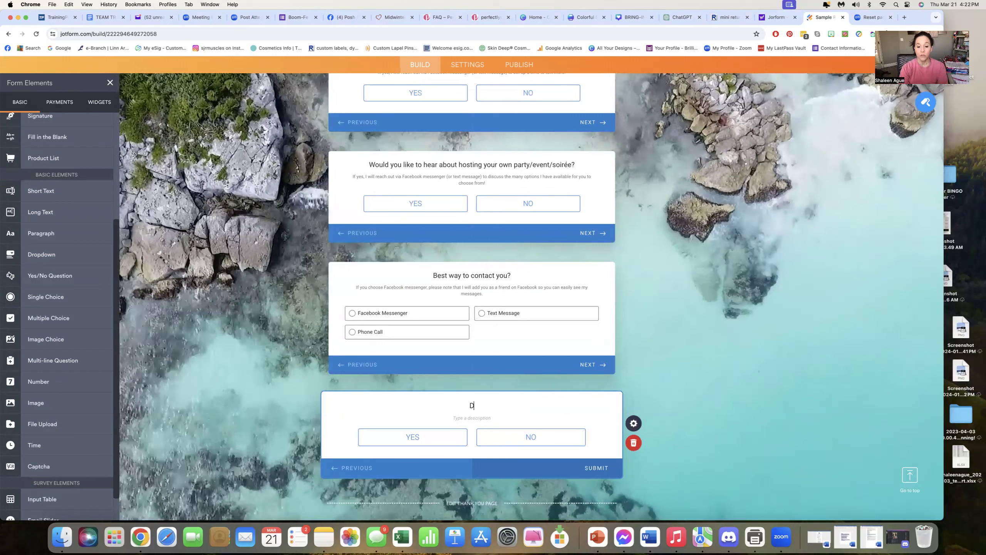
pyautogui.write('o you have an')
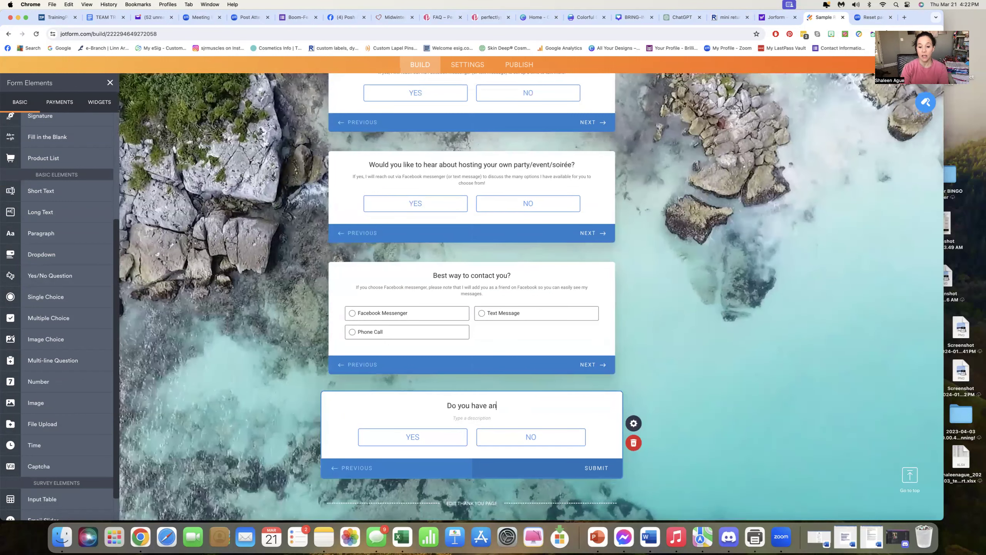
pyautogui.write('y aller')
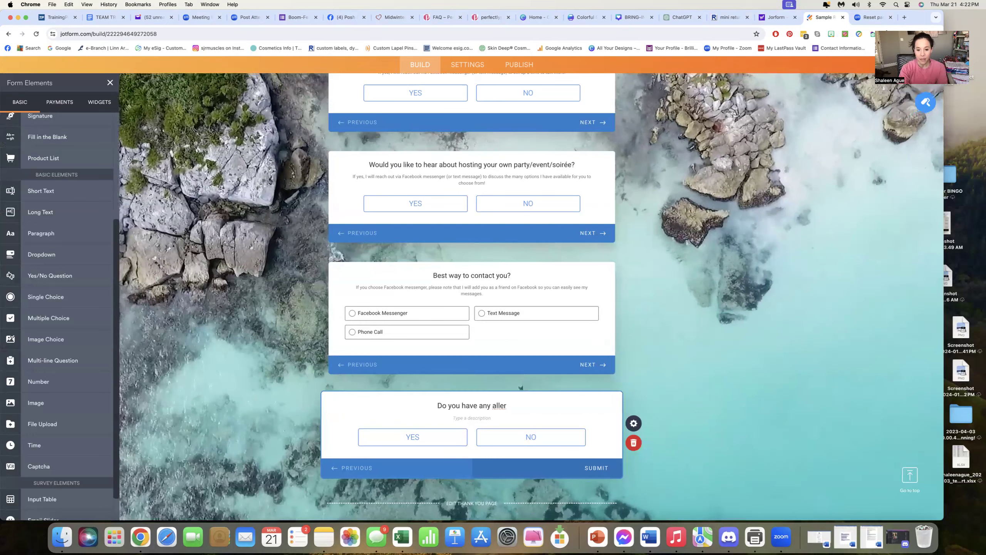
pyautogui.write('gies')
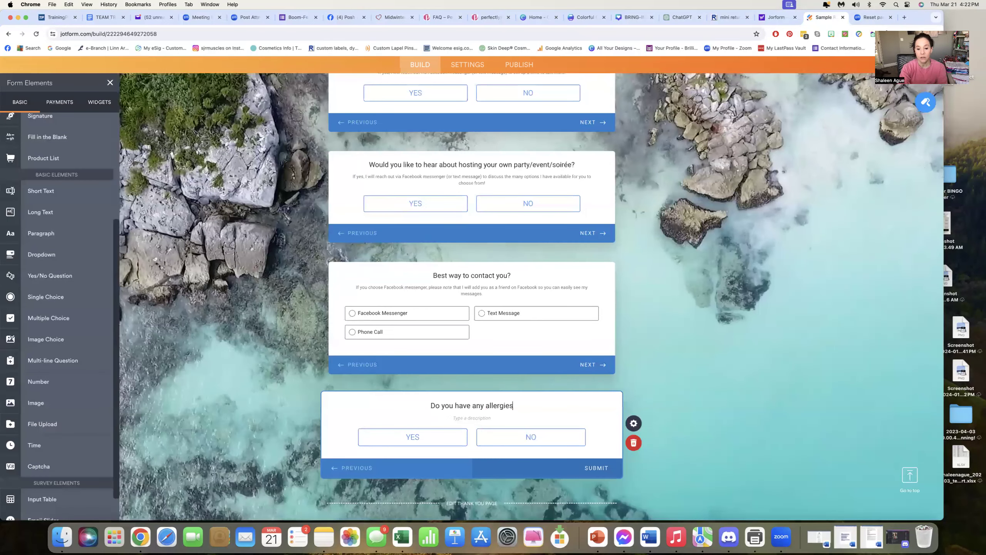
pyautogui.write('?')
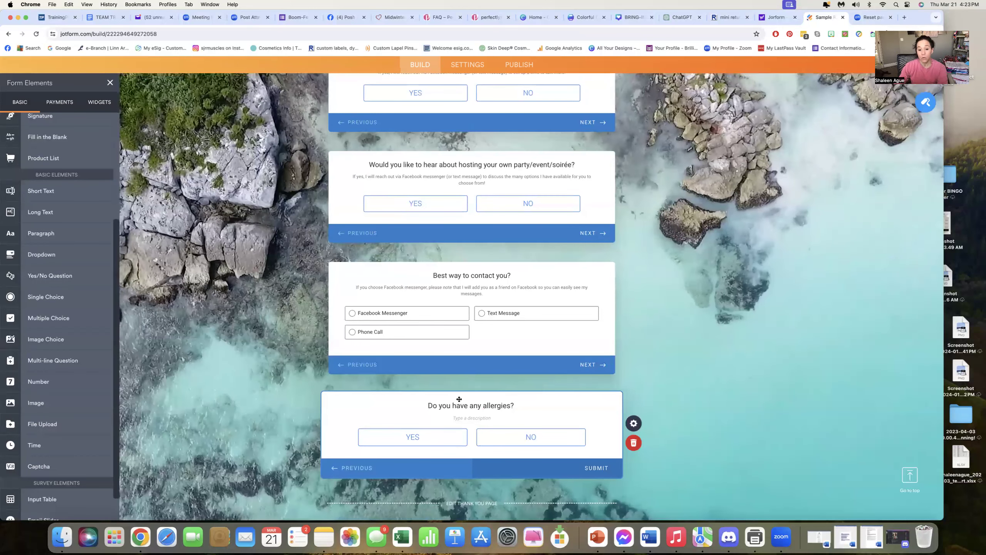
# Drag the allergies question up to sit between Pick a Product and 'Anything additional…'.
pyautogui.click(750, 453)
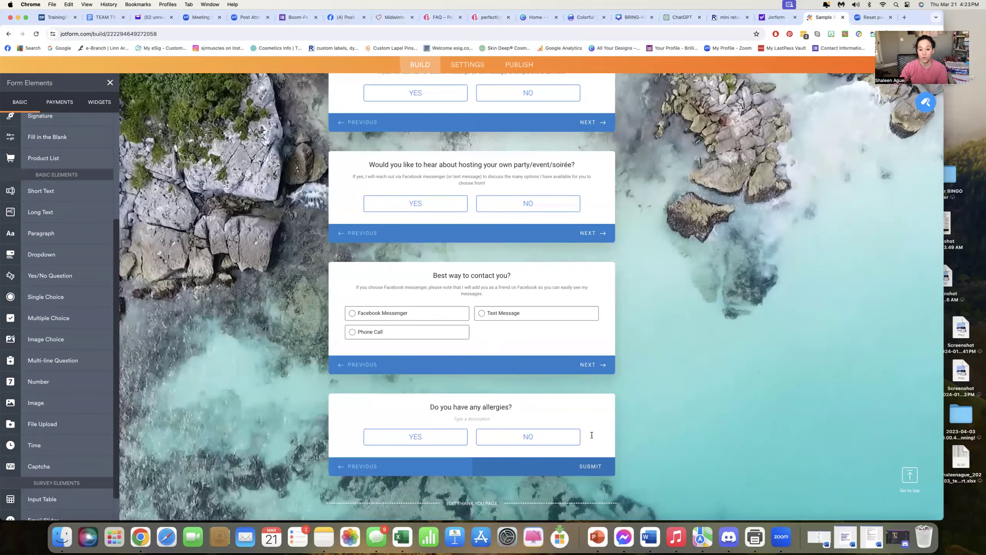
pyautogui.moveTo(494, 405); pyautogui.dragTo(428, 406)
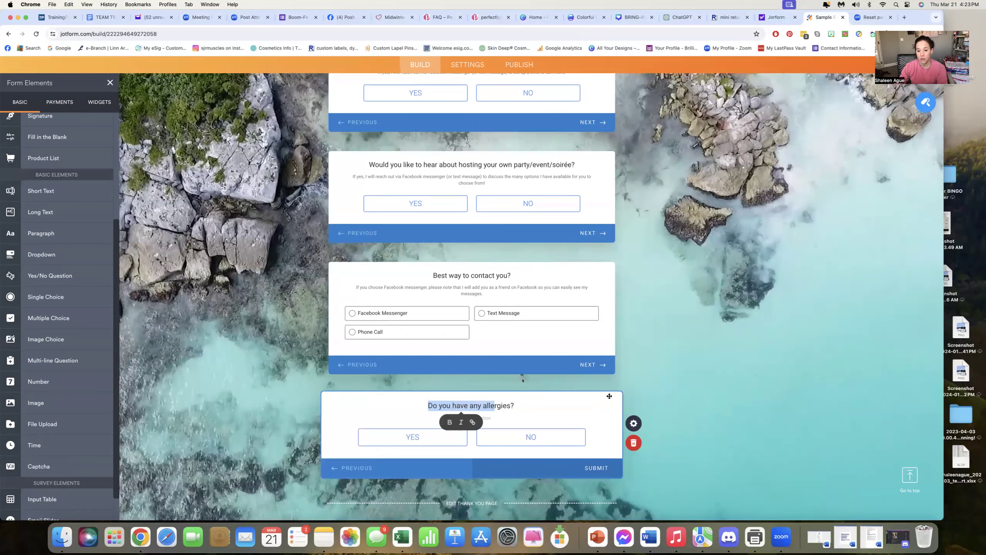
pyautogui.moveTo(609, 397); pyautogui.dragTo(599, 264)
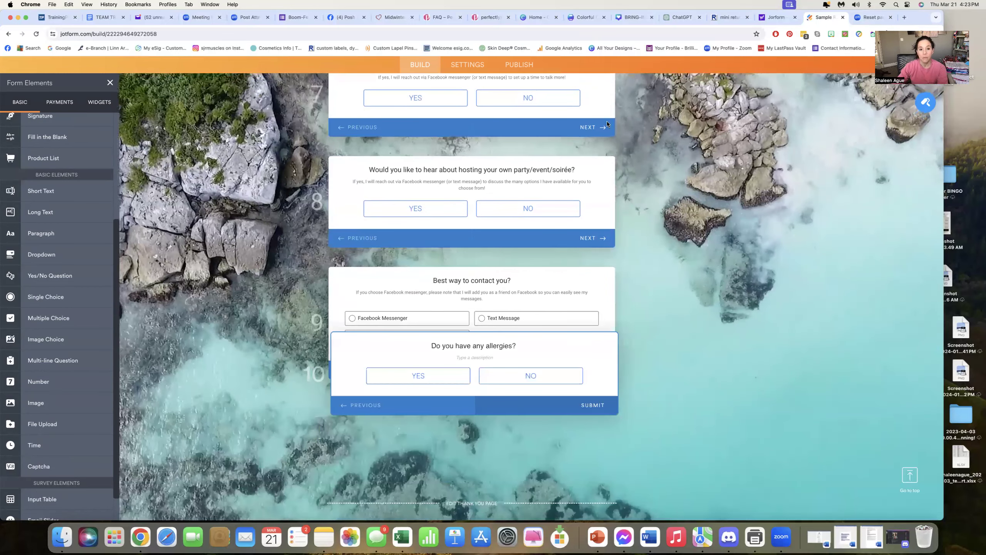
pyautogui.moveTo(607, 124); pyautogui.dragTo(611, 57)
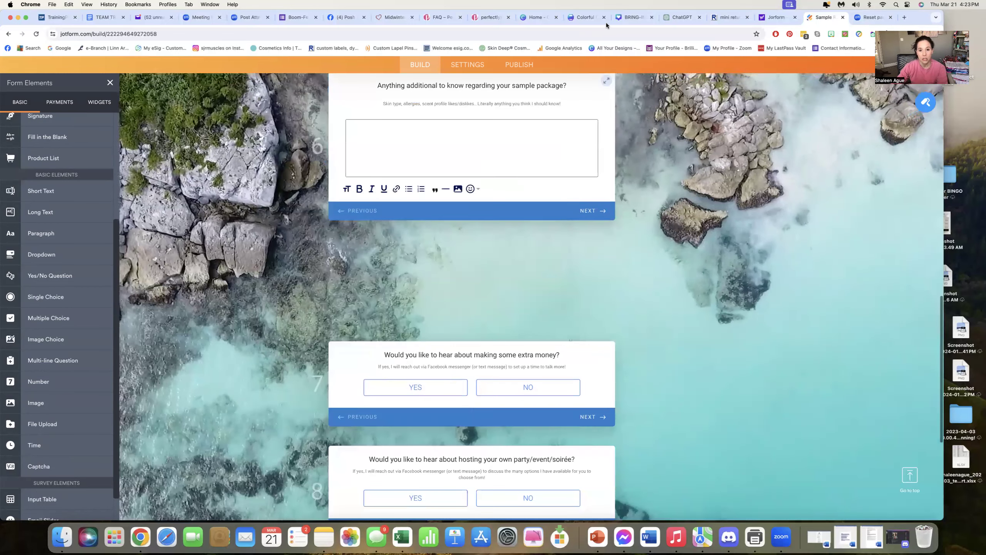
pyautogui.moveTo(612, 319); pyautogui.dragTo(613, 474)
pyautogui.moveTo(610, 419); pyautogui.dragTo(613, 416)
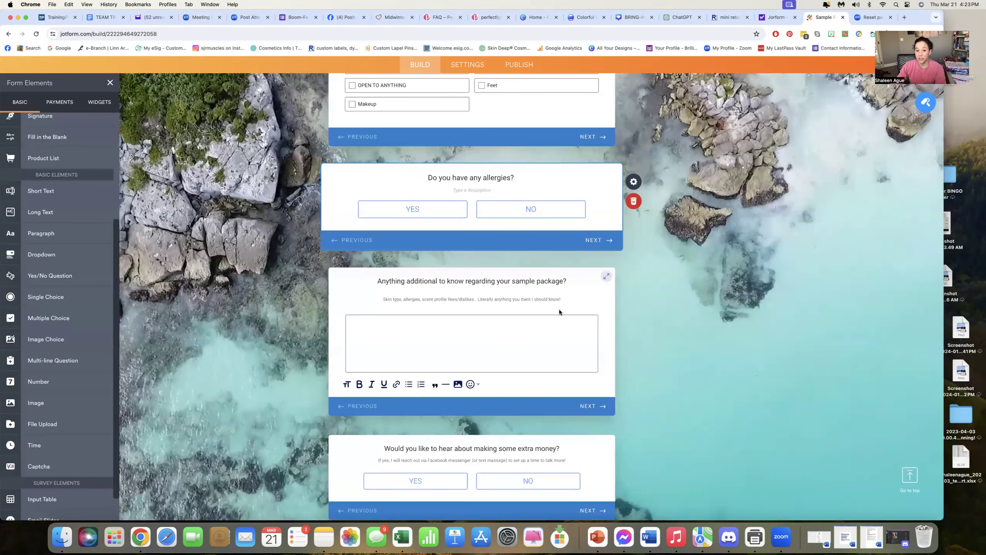
pyautogui.scroll(-3, 559, 310)
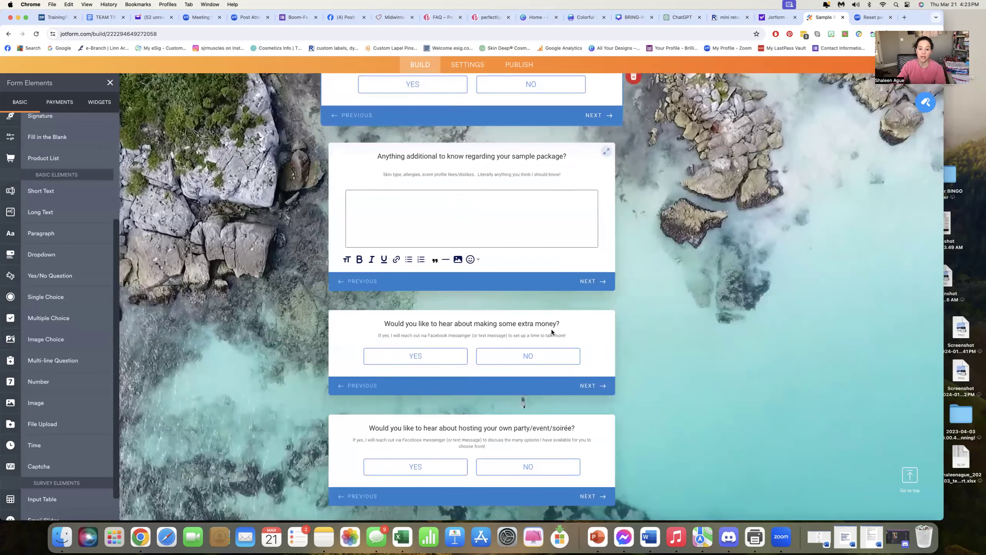
pyautogui.scroll(-2, 522, 385)
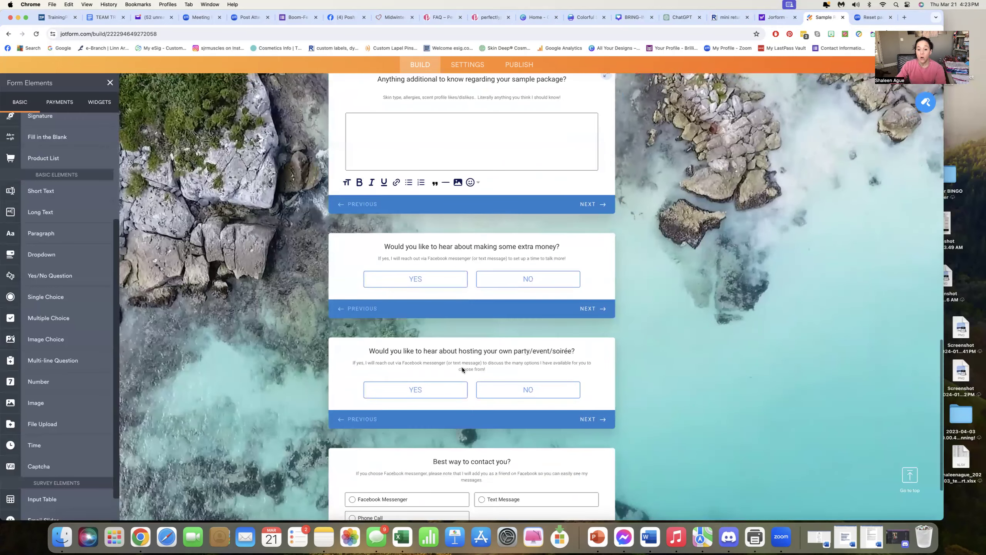
pyautogui.scroll(-2, 499, 354)
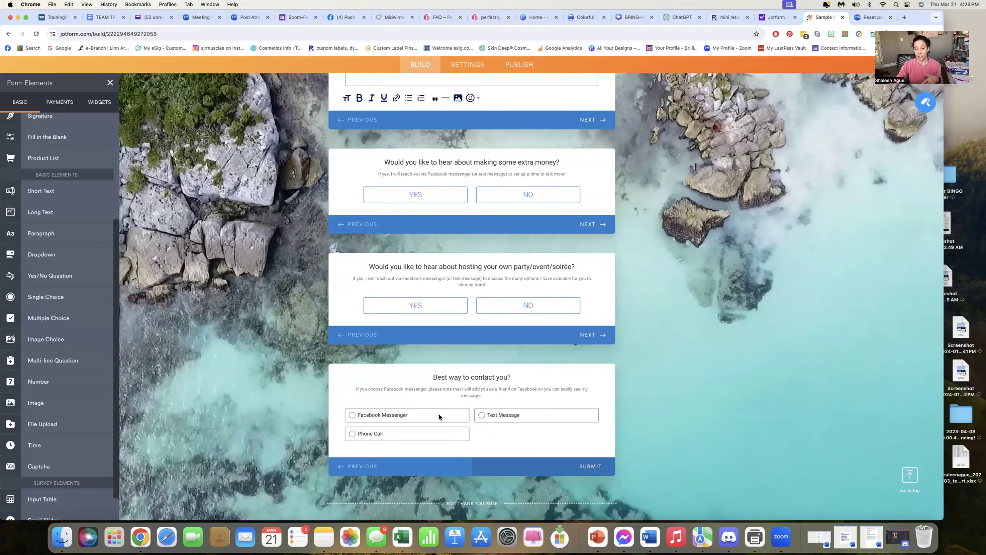
pyautogui.scroll(10, 447, 233)
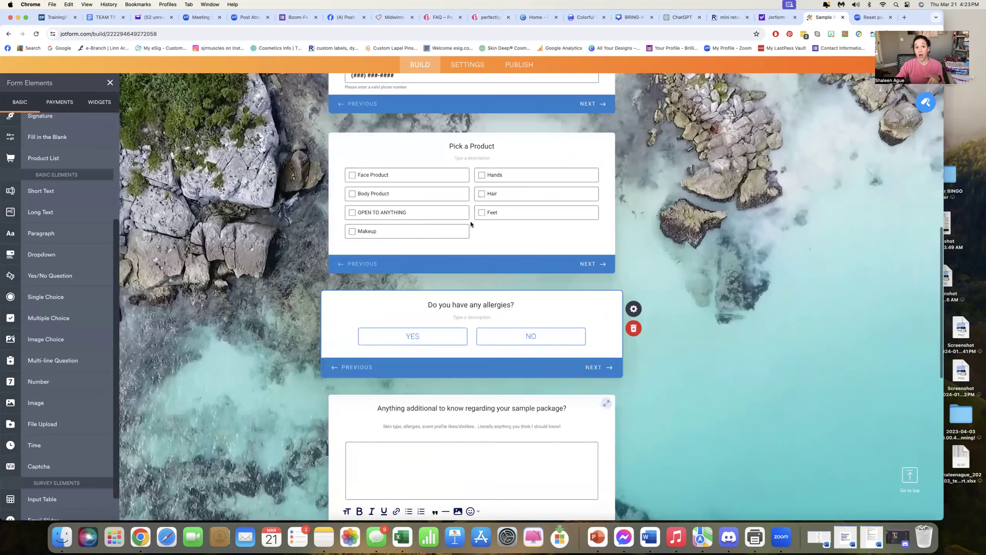
pyautogui.scroll(2, 454, 68)
# In the form's Settings, view Emails, then browse the Integrations list showing Mailchimp connected.
pyautogui.click(460, 65)
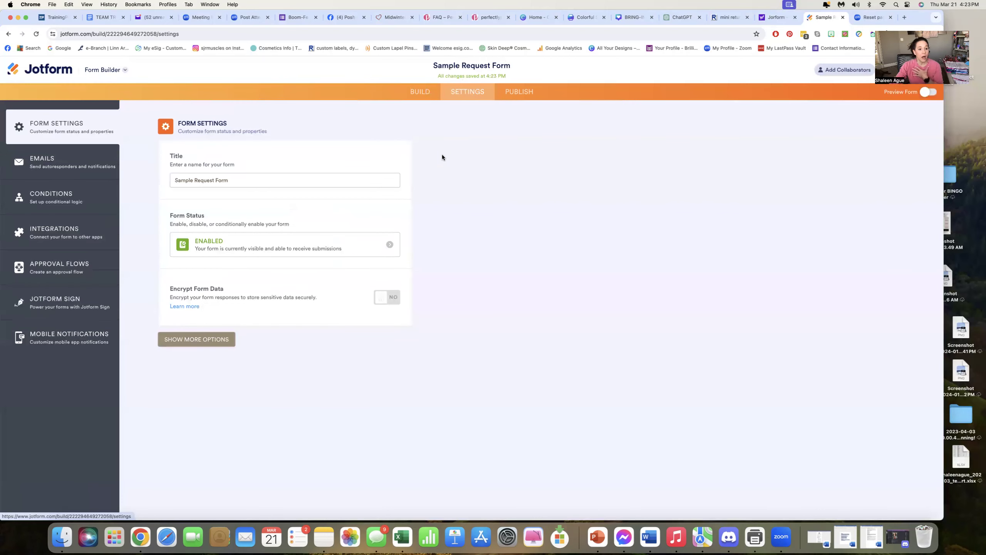
pyautogui.click(52, 159)
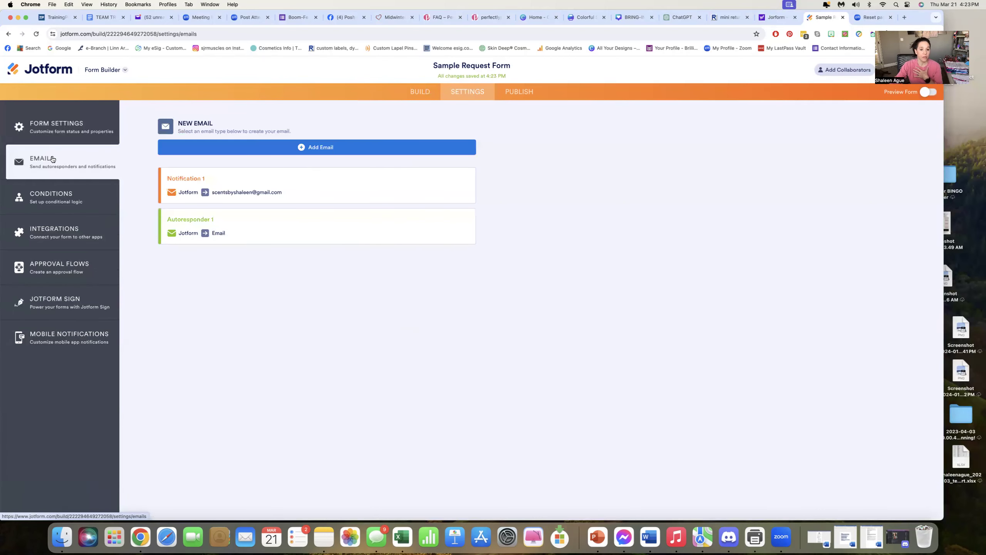
pyautogui.moveTo(179, 191)
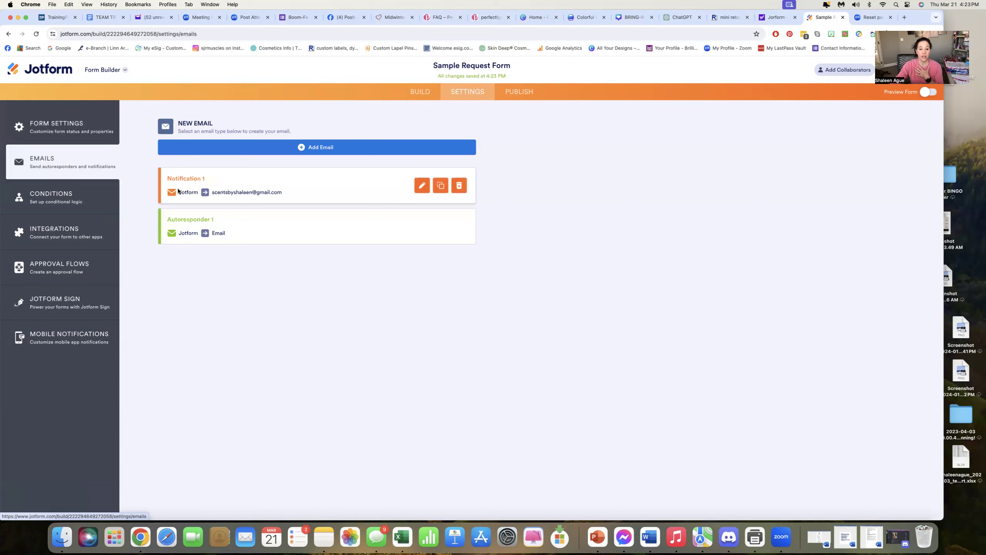
pyautogui.click(60, 234)
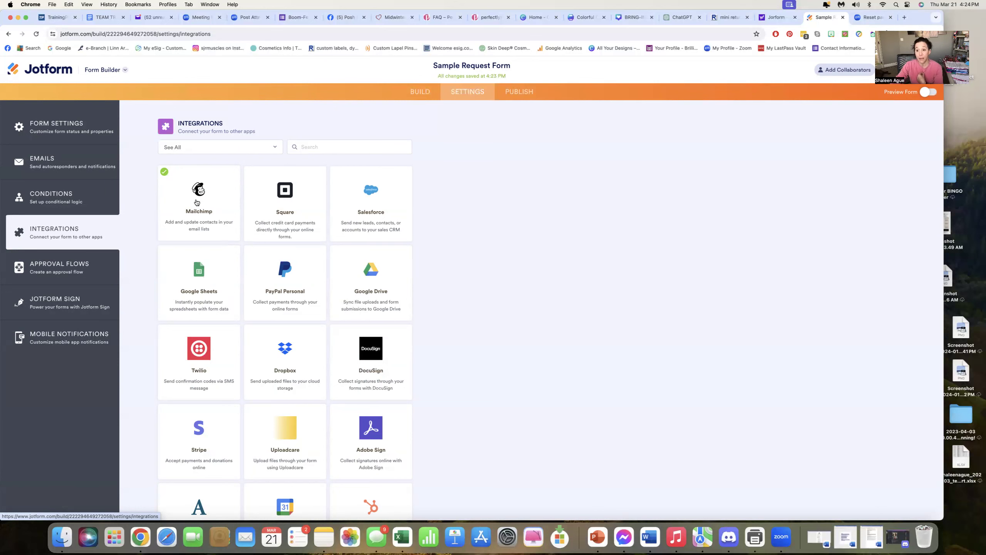
pyautogui.scroll(-15, 197, 202)
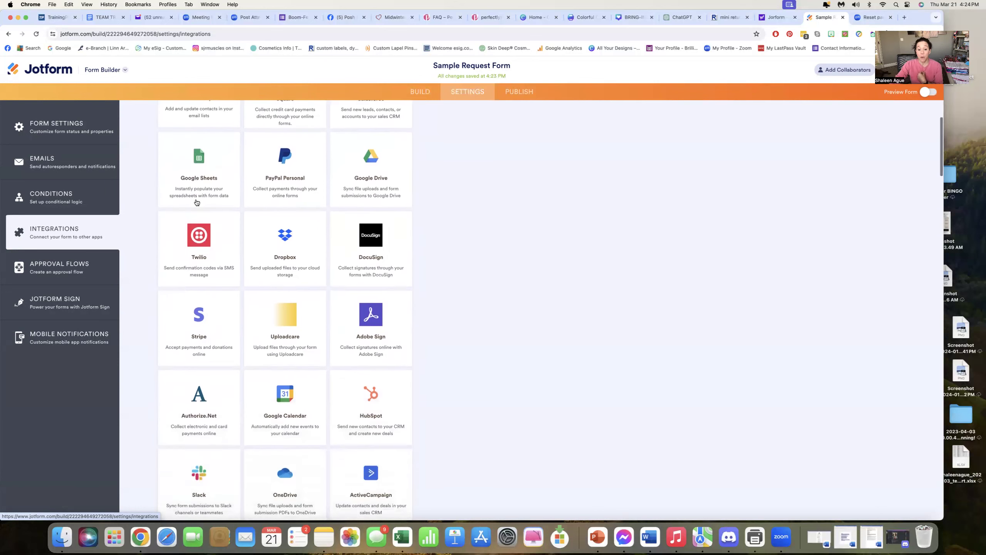
pyautogui.scroll(-3, 197, 202)
pyautogui.scroll(15, 197, 202)
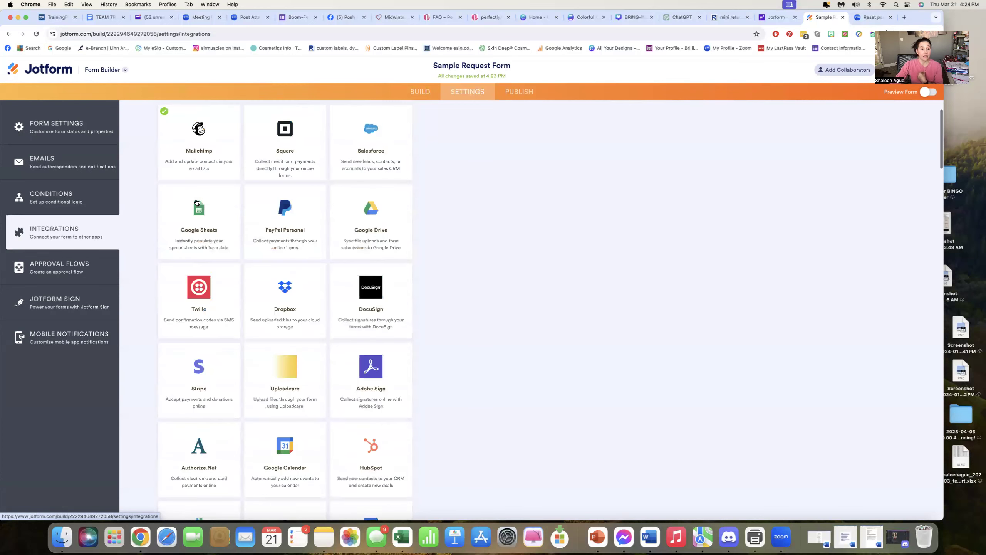
# Switch to the Publish tab to show the form's direct public link.
pyautogui.click(520, 91)
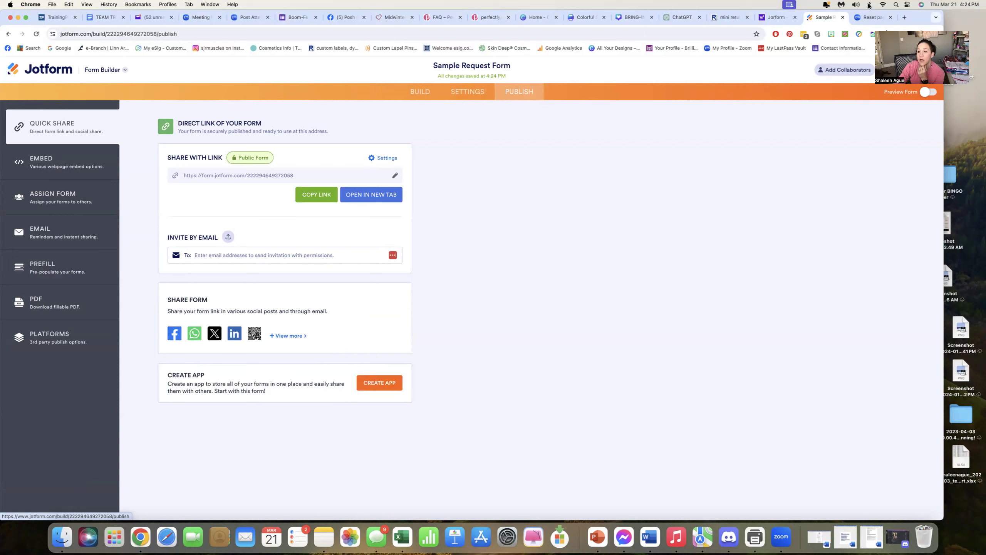
# Preview the form, step from Name through allergies to Best way to contact you, and submit.
pyautogui.click(931, 94)
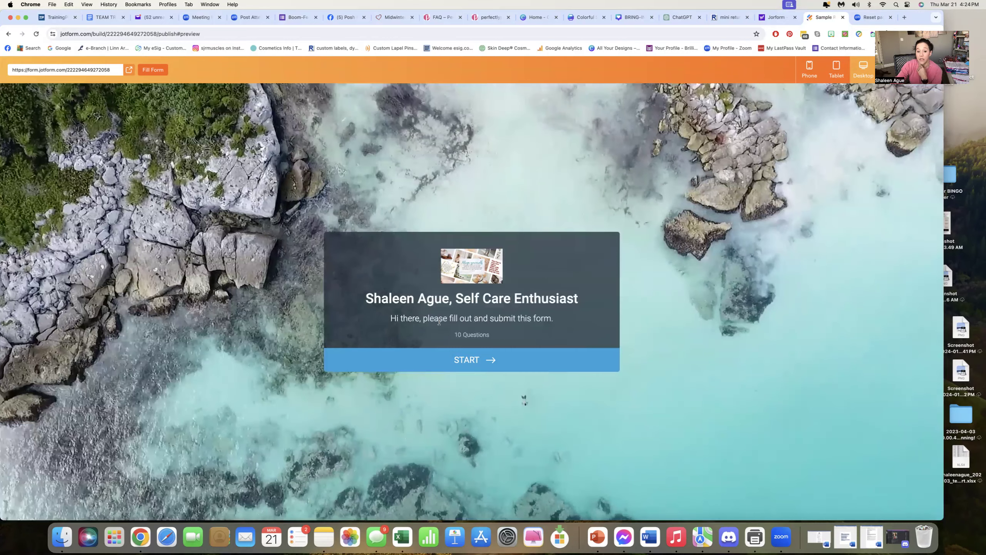
pyautogui.click(474, 361)
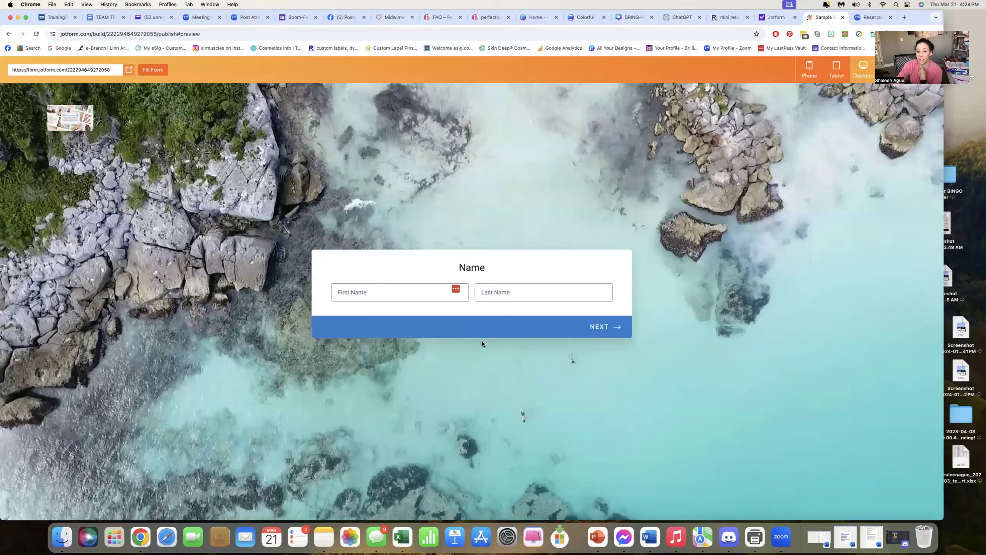
pyautogui.click(485, 328)
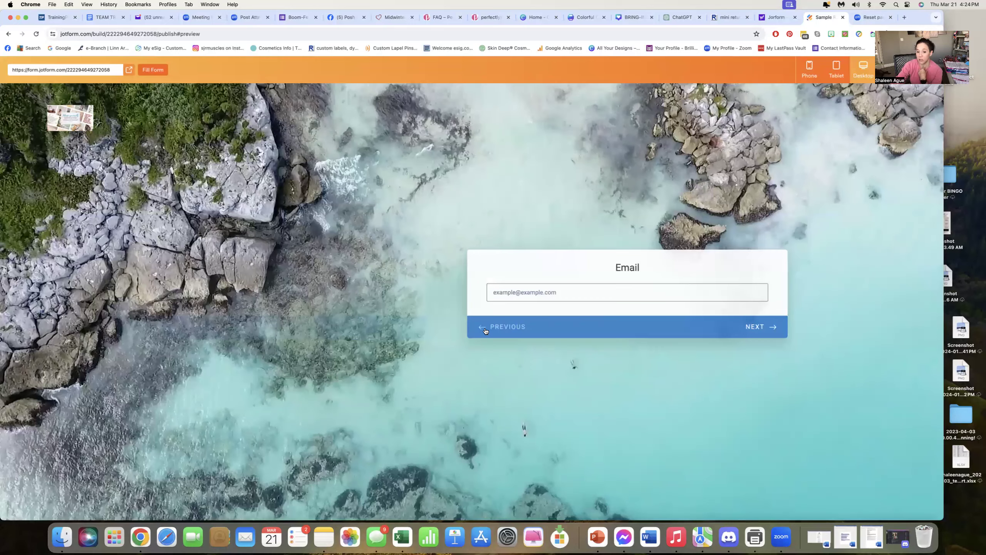
pyautogui.click(599, 328)
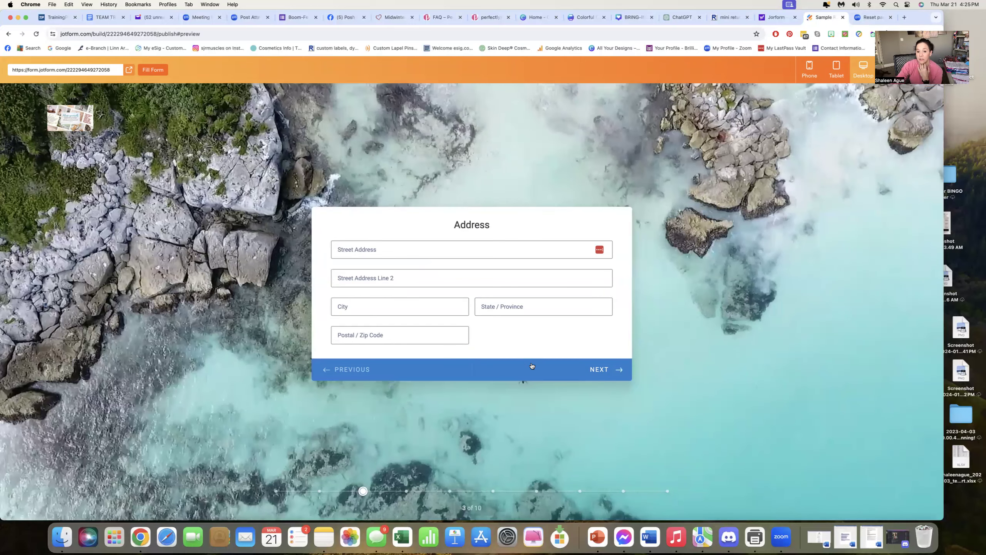
pyautogui.click(603, 371)
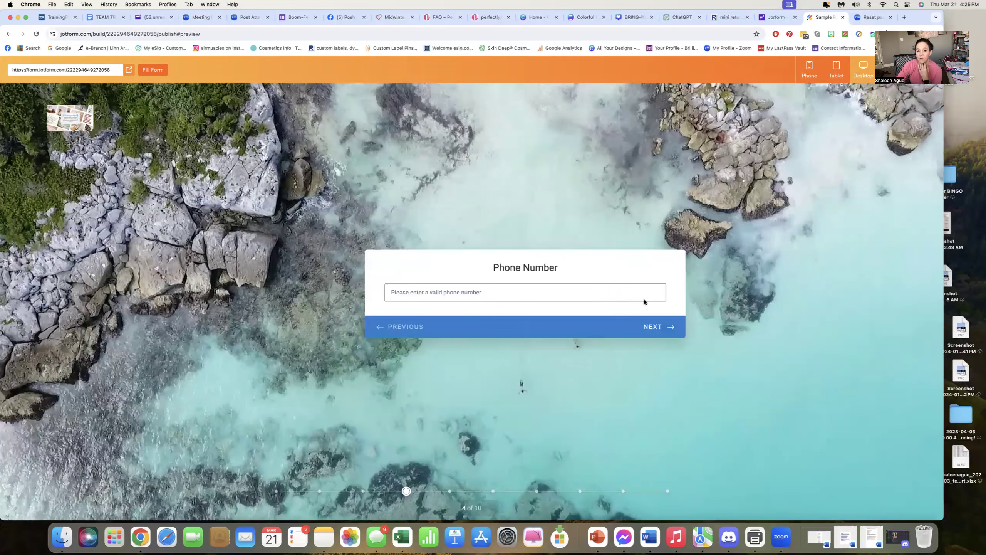
pyautogui.click(597, 330)
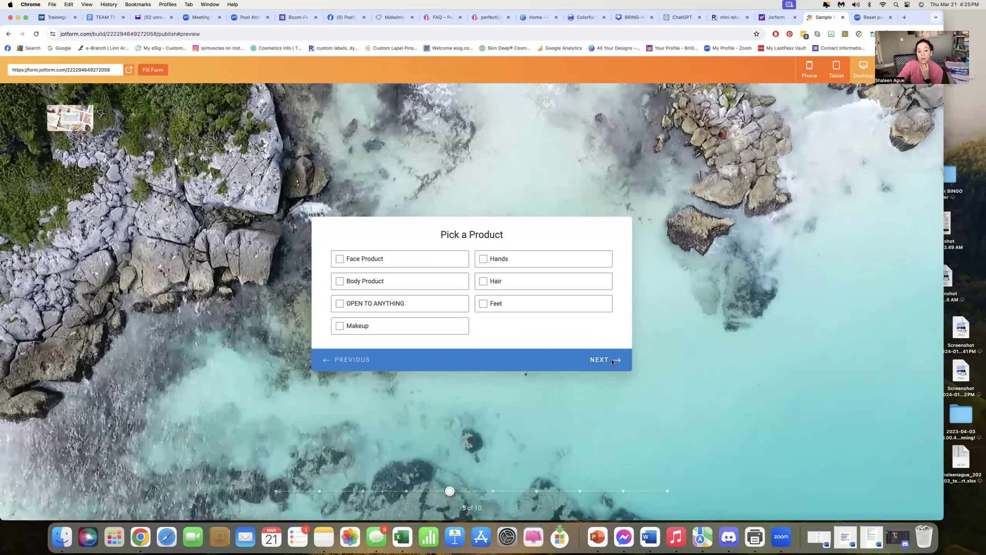
pyautogui.click(611, 360)
pyautogui.click(608, 330)
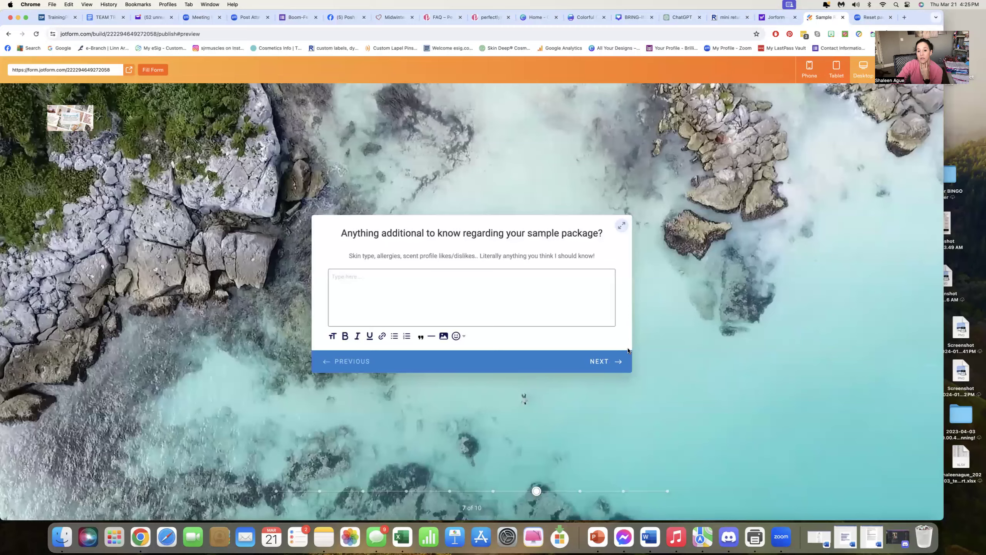
pyautogui.click(627, 352)
pyautogui.click(615, 337)
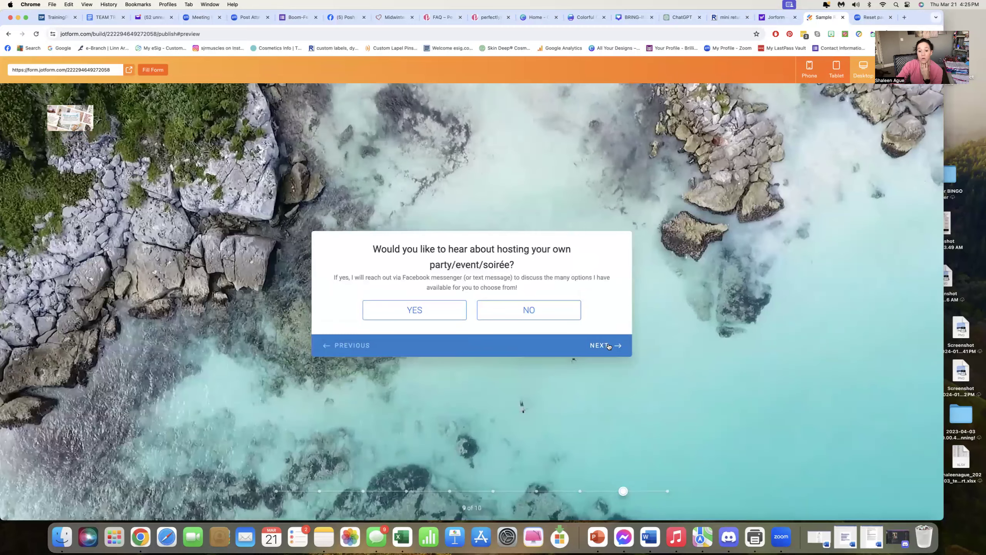
pyautogui.click(608, 346)
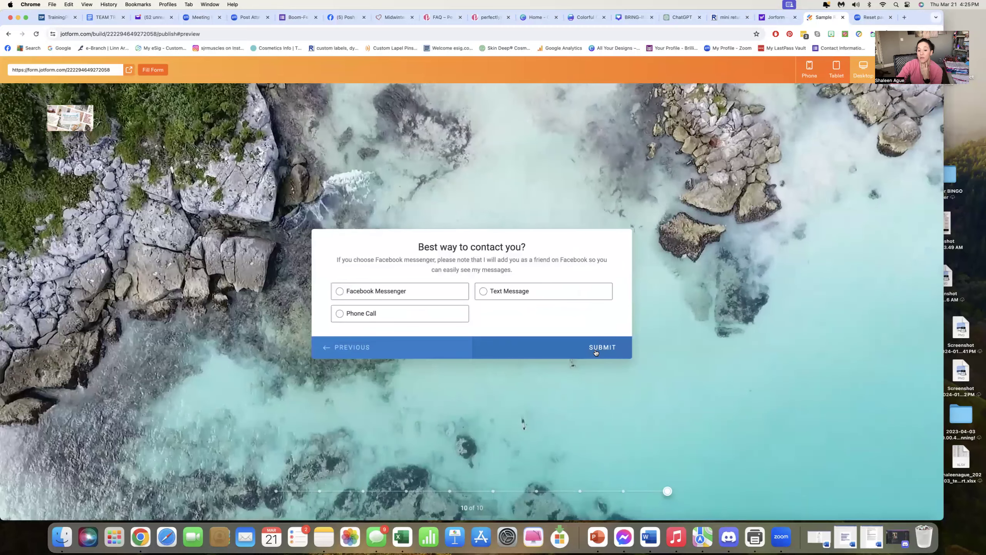
pyautogui.click(595, 353)
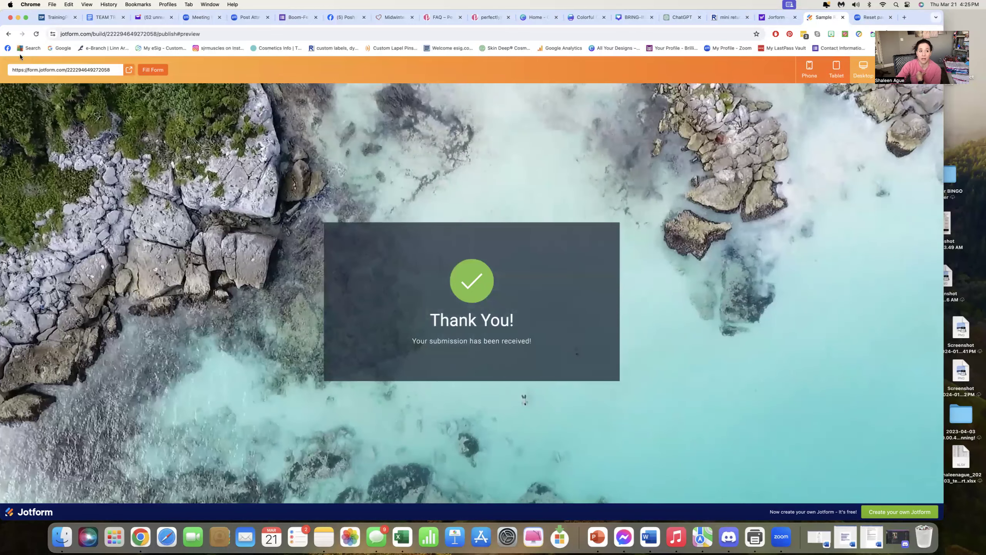
# Go back to My Forms, where Sample Request Form now shows 94 submissions.
pyautogui.click(8, 35)
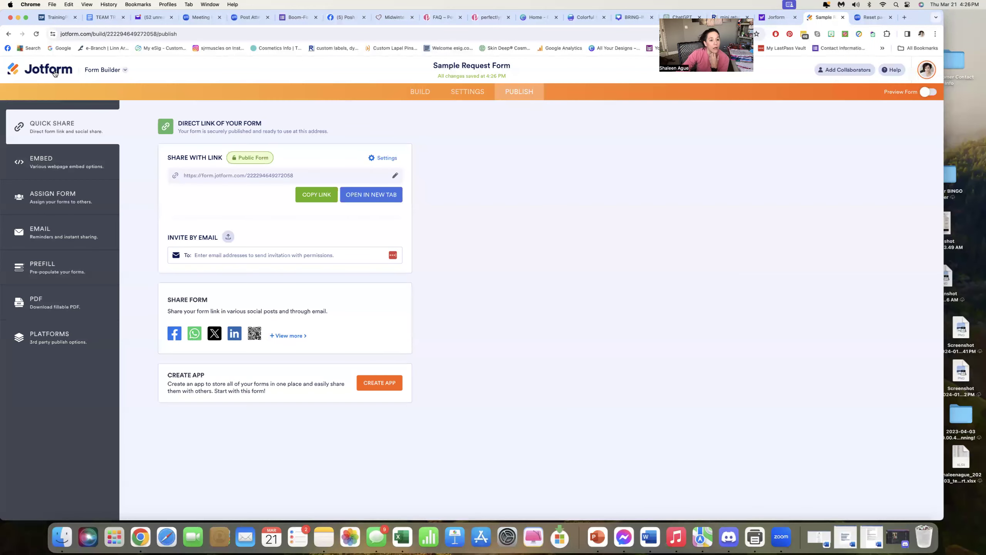
pyautogui.click(56, 73)
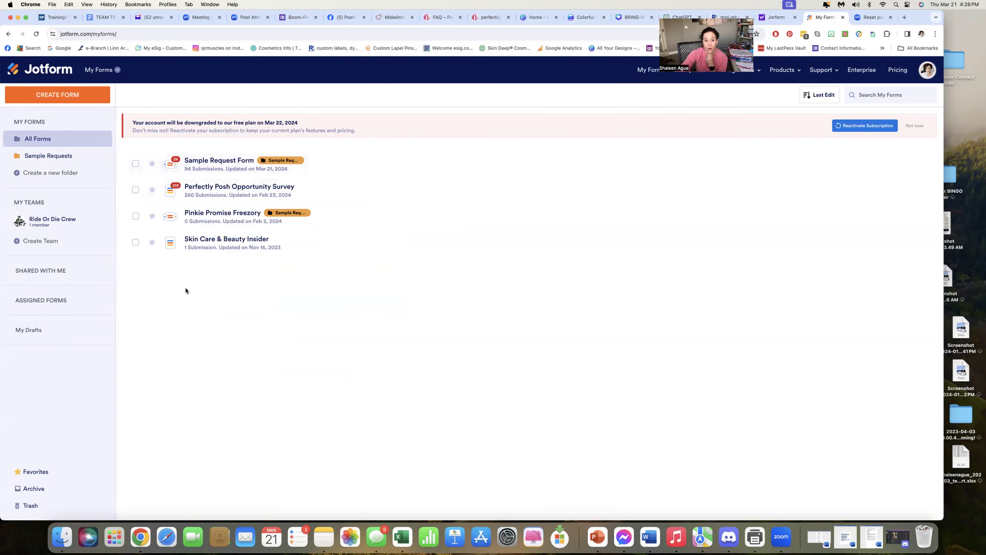
pyautogui.click(194, 165)
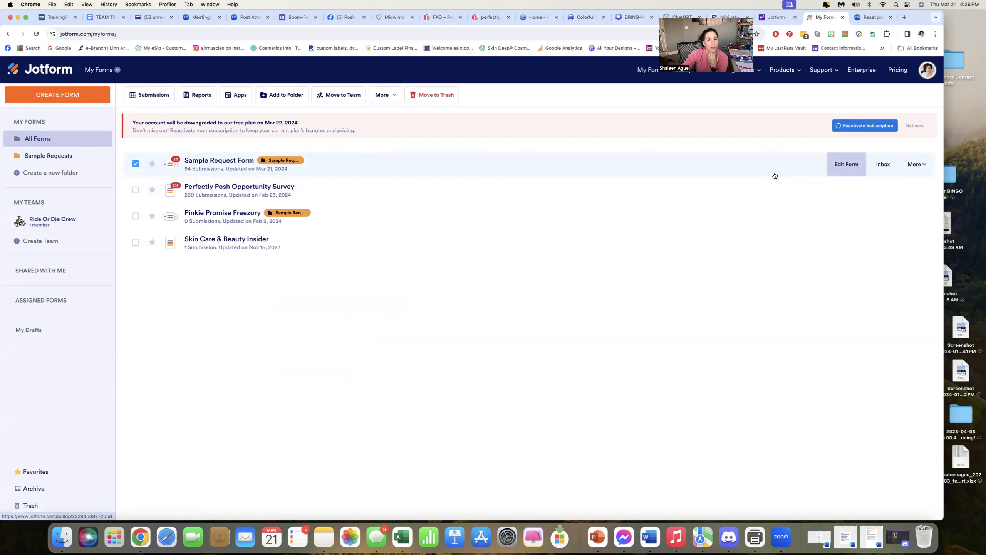
pyautogui.click(915, 164)
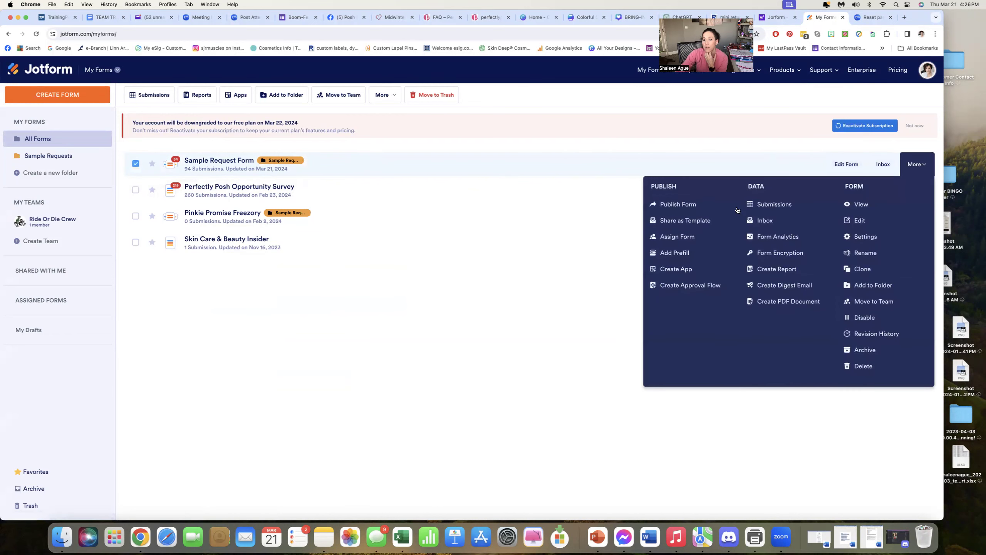
pyautogui.scroll(-1, 682, 221)
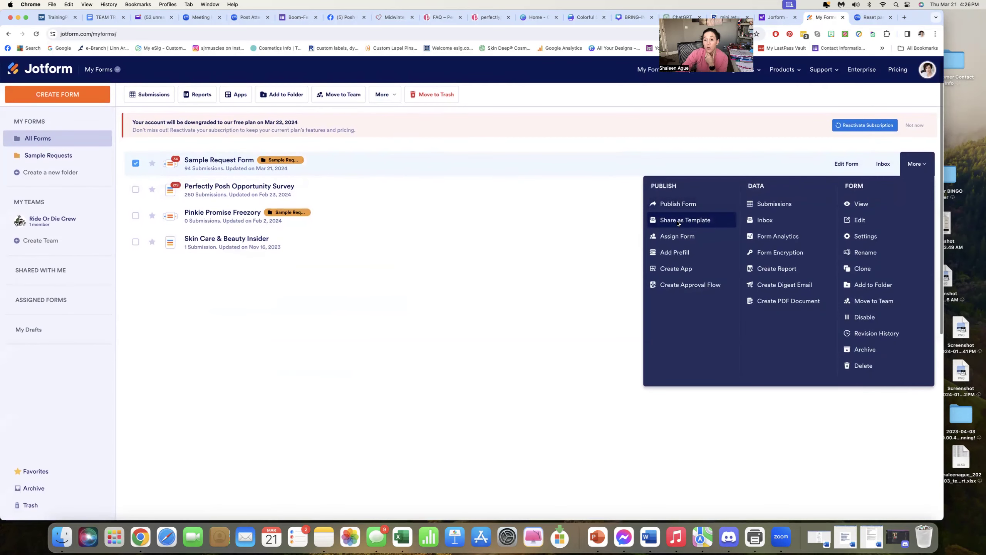
pyautogui.scroll(-1, 314, 184)
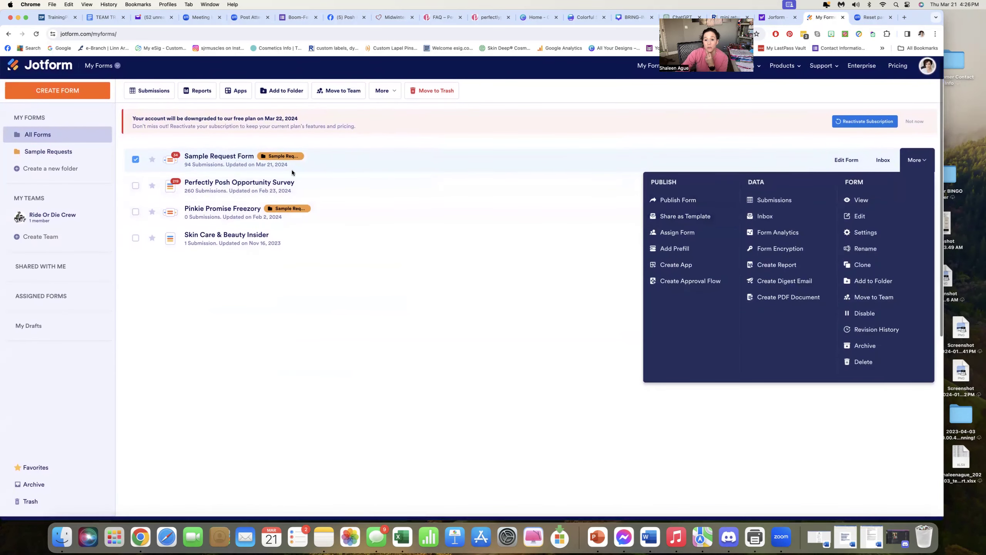
pyautogui.scroll(-1, 684, 222)
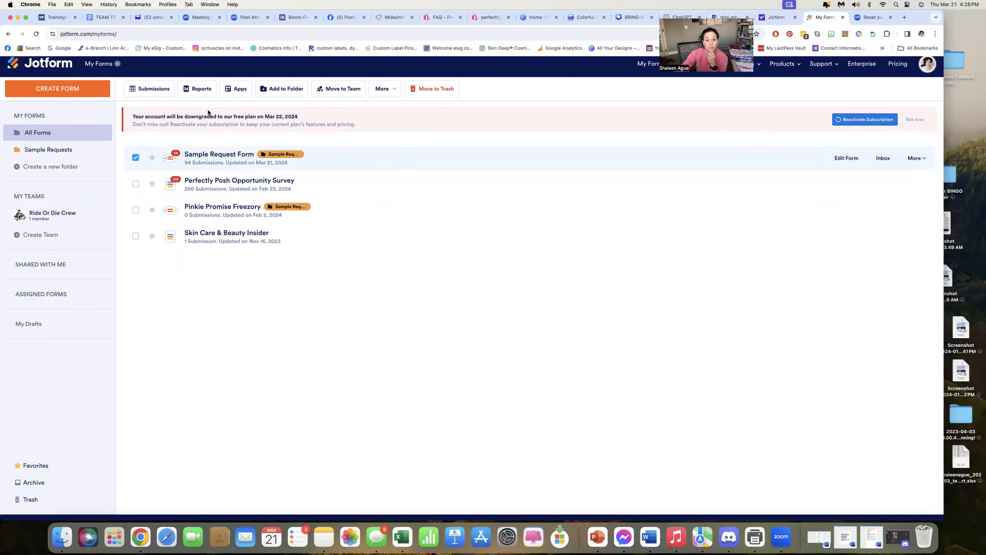
pyautogui.click(835, 159)
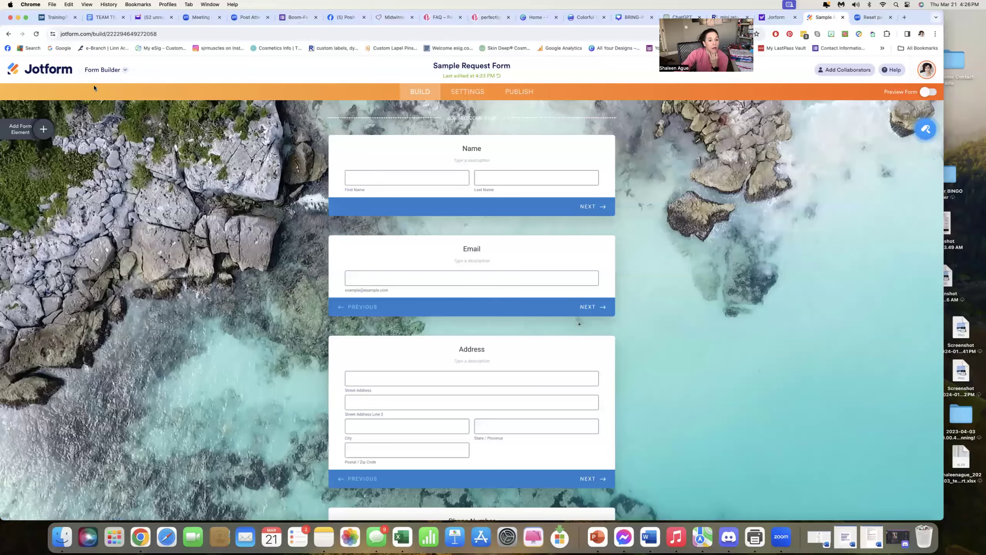
pyautogui.press('super+bracketleft')
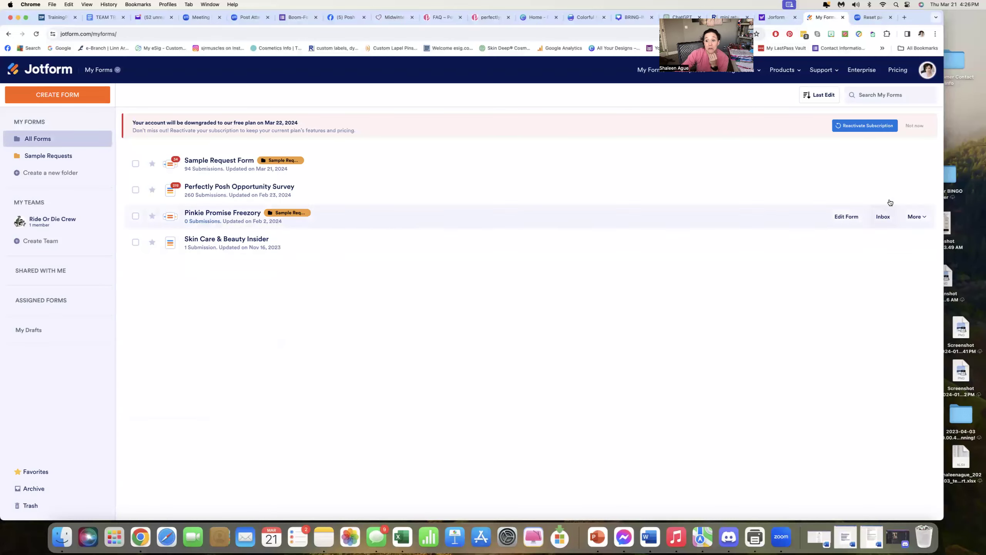
pyautogui.click(913, 165)
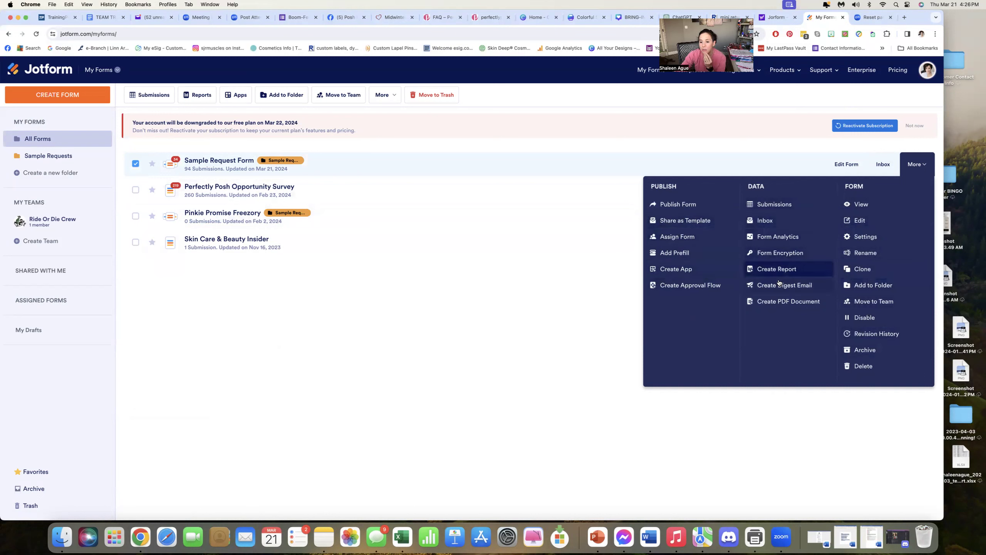
pyautogui.click(350, 346)
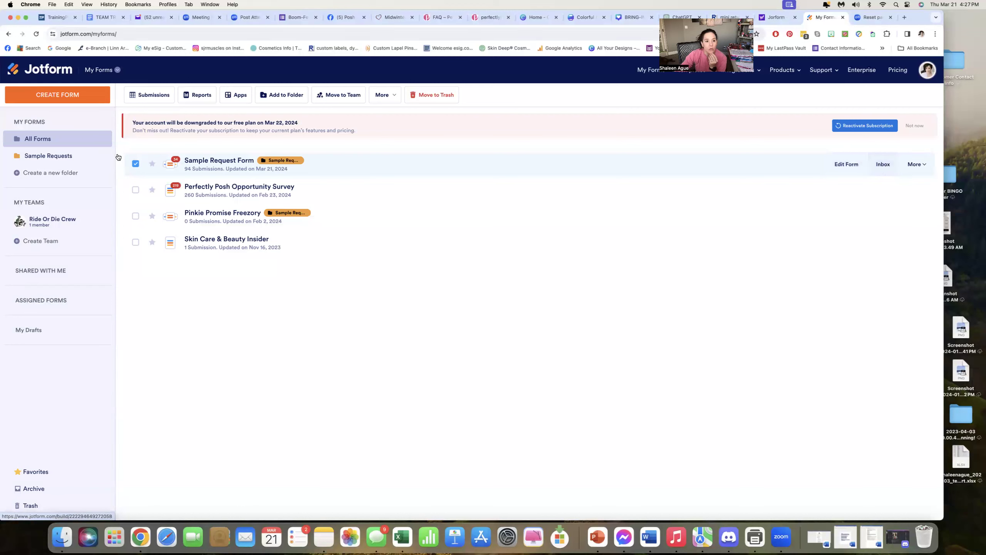
pyautogui.click(136, 164)
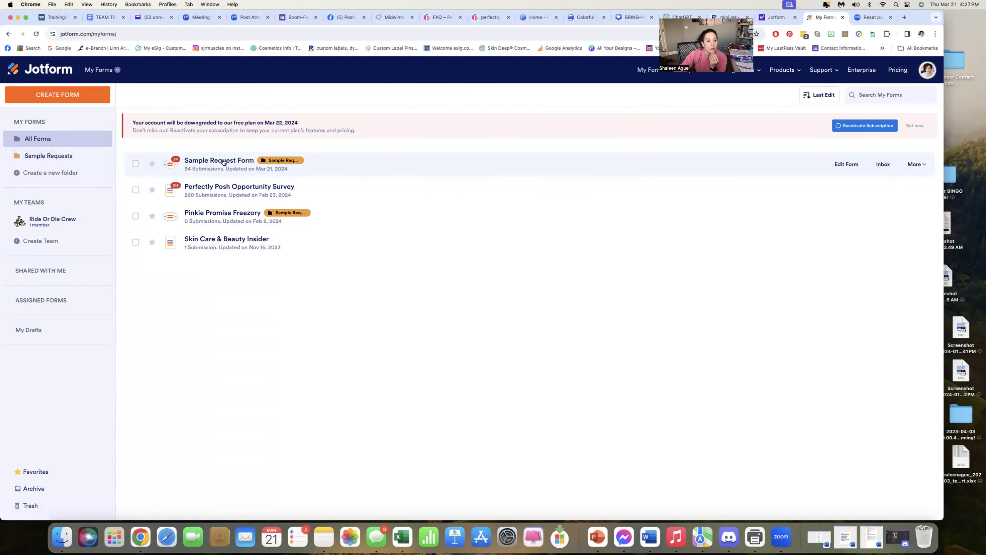
# Select the Sample Request Form and scroll through its 37 submissions, including the empty allergies column.
pyautogui.click(223, 163)
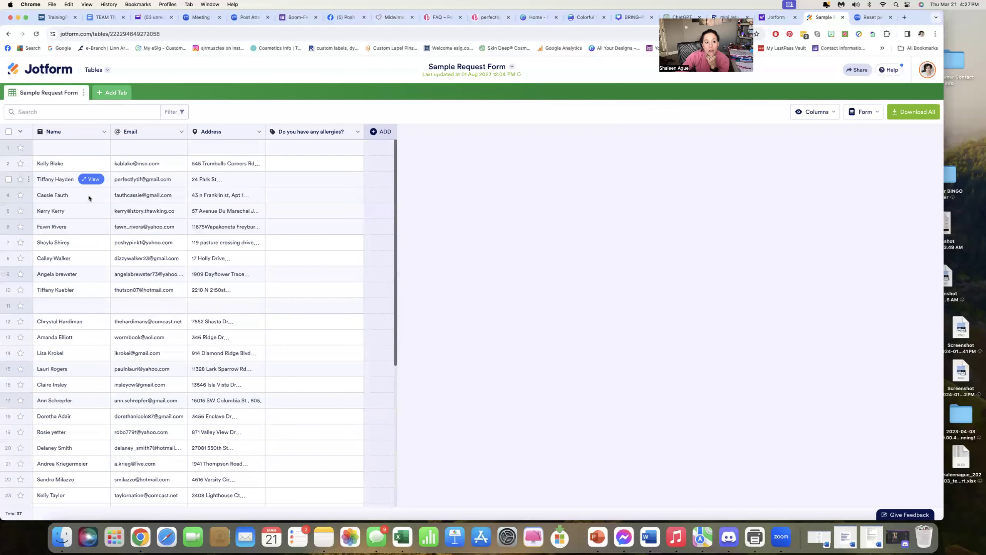
pyautogui.scroll(-4, 89, 197)
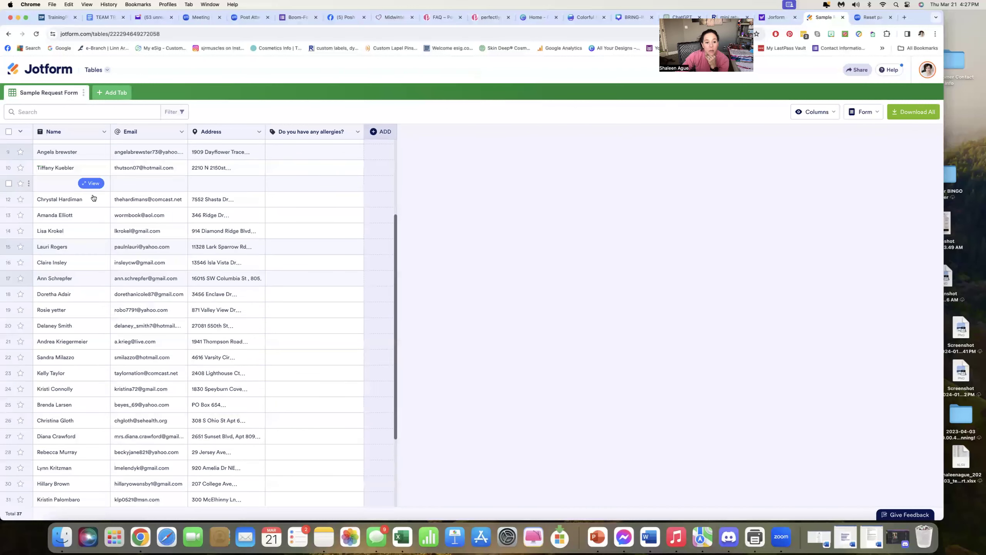
pyautogui.scroll(3, 94, 197)
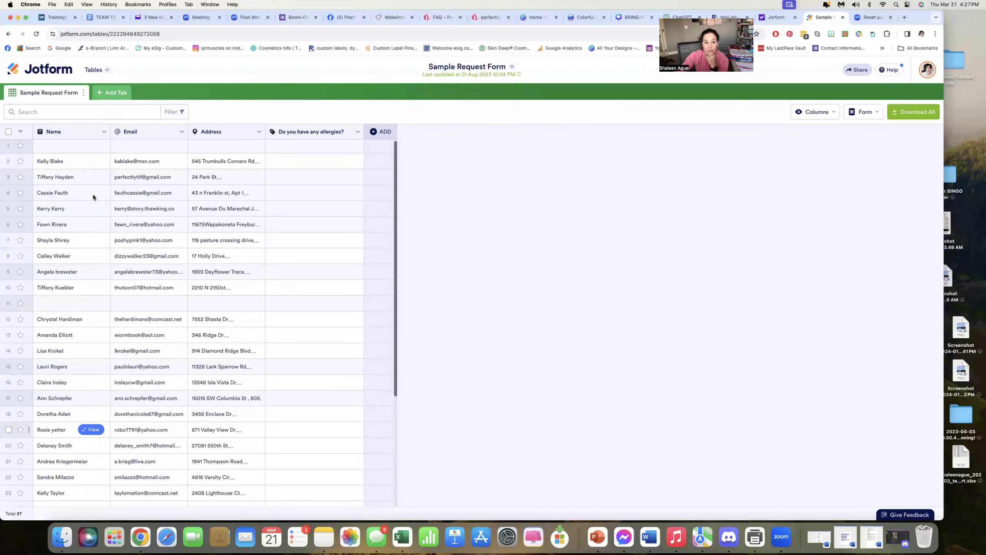
pyautogui.scroll(-3, 93, 196)
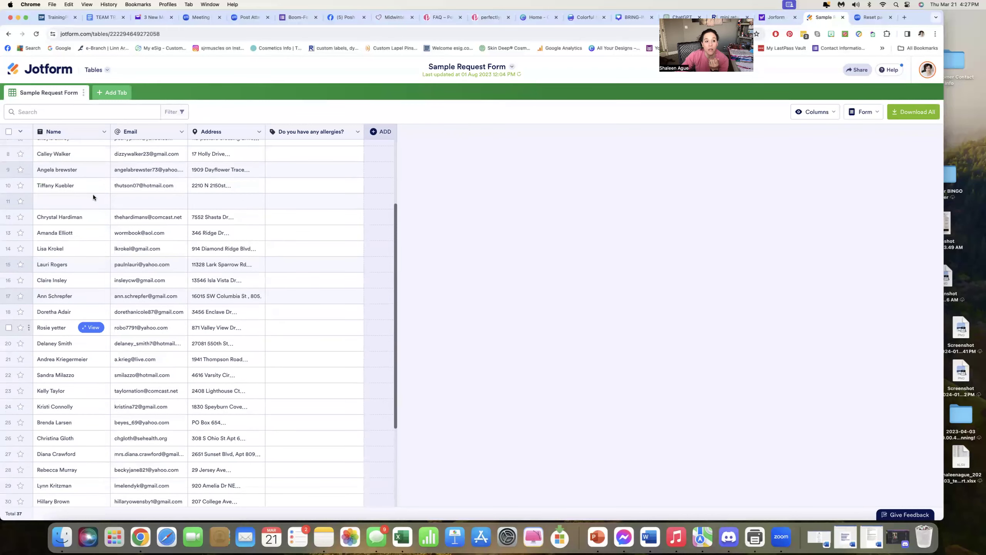
pyautogui.scroll(4, 93, 195)
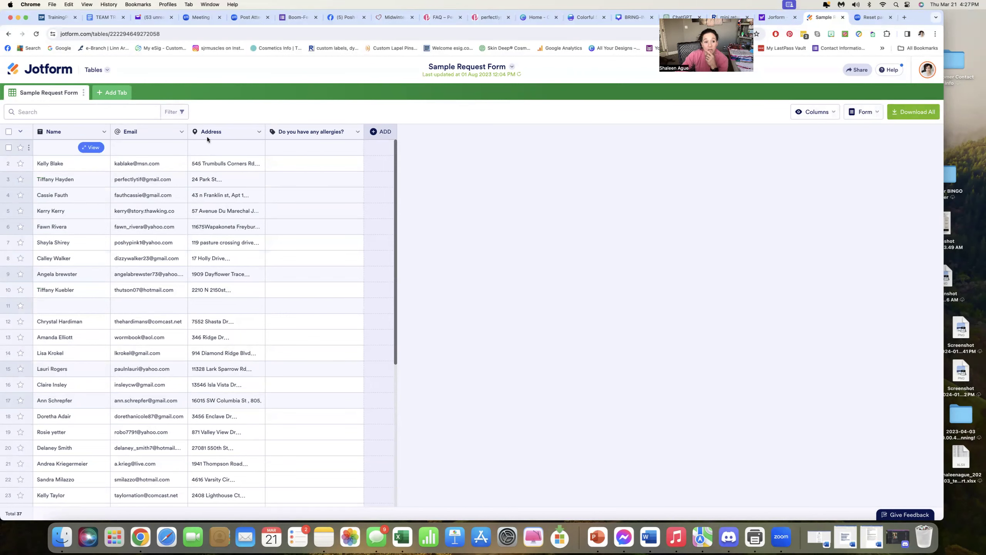
pyautogui.click(113, 91)
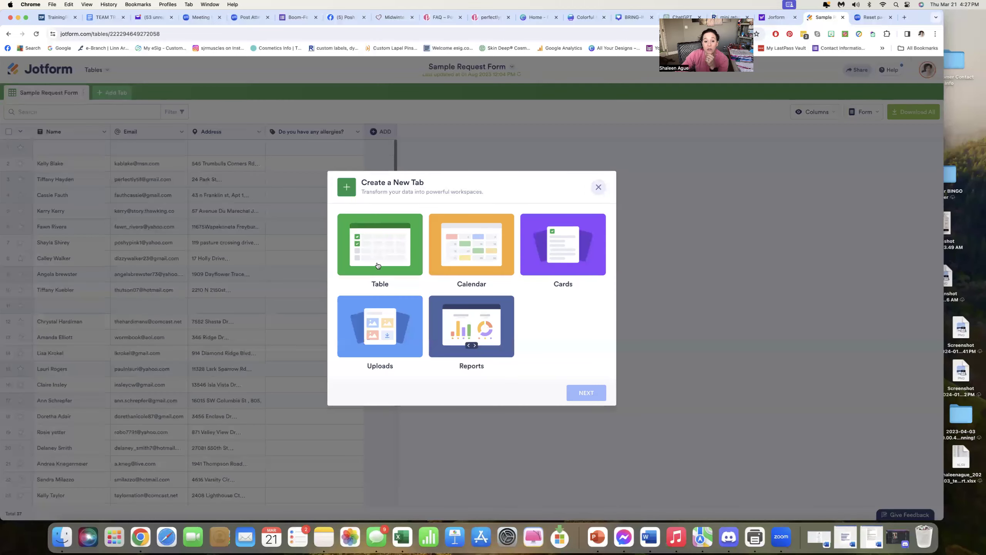
pyautogui.click(400, 243)
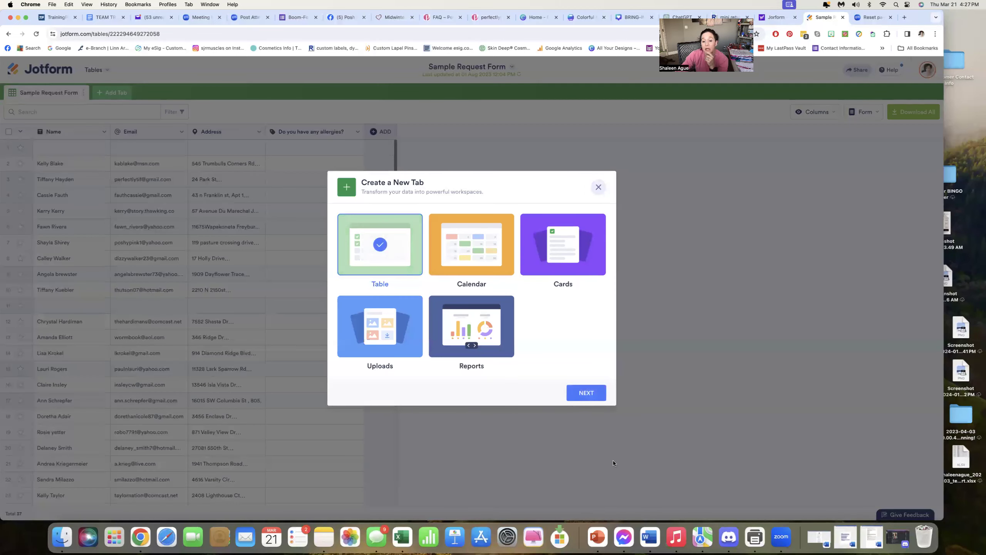
pyautogui.click(591, 393)
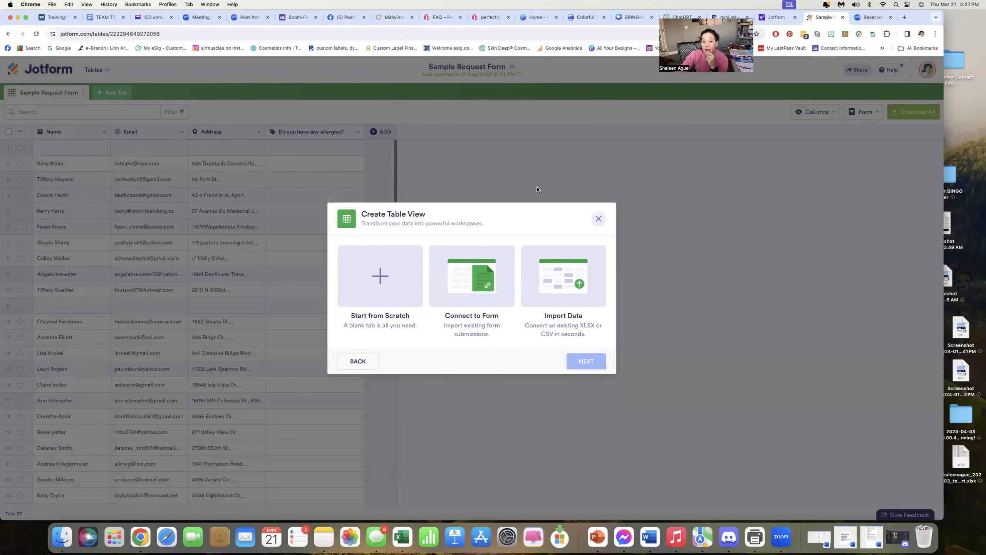
pyautogui.click(599, 218)
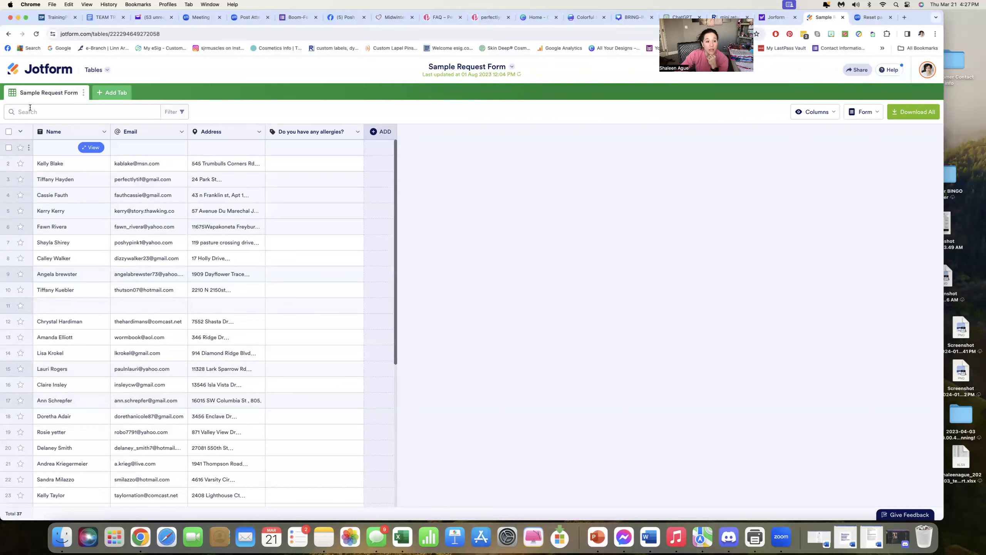
# Return to My Forms, scroll the four-form list, and open the Templates menu.
pyautogui.click(40, 71)
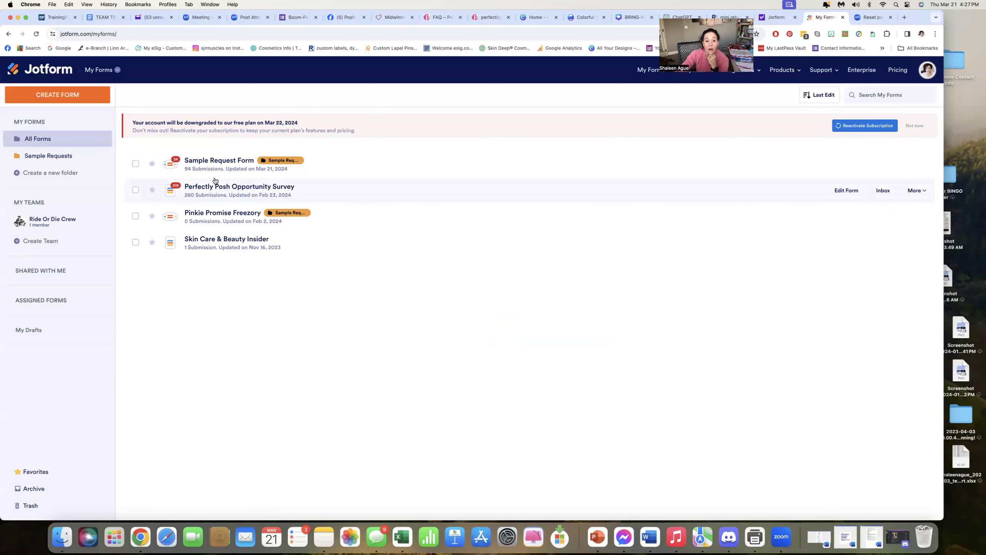
pyautogui.scroll(-1, 215, 180)
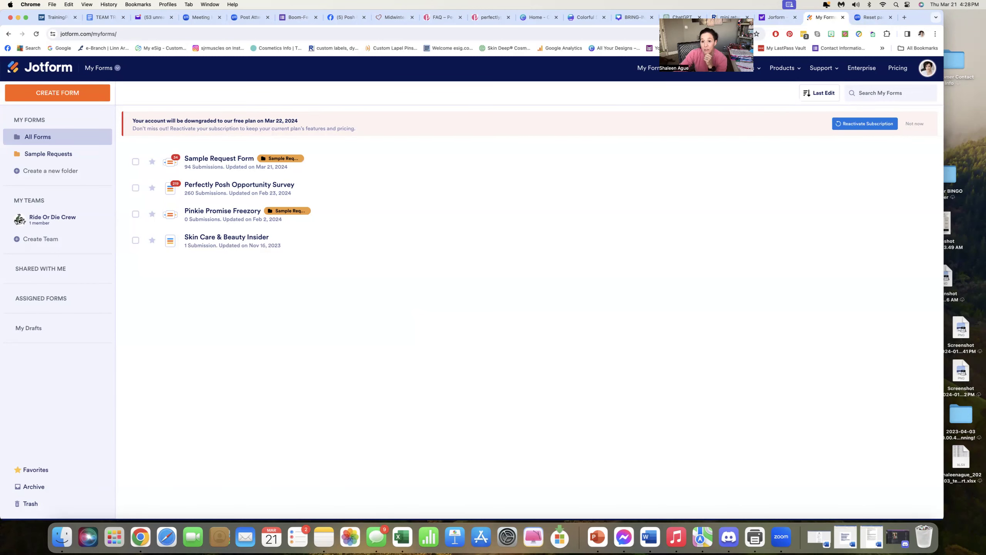
pyautogui.click(690, 68)
pyautogui.moveTo(690, 69)
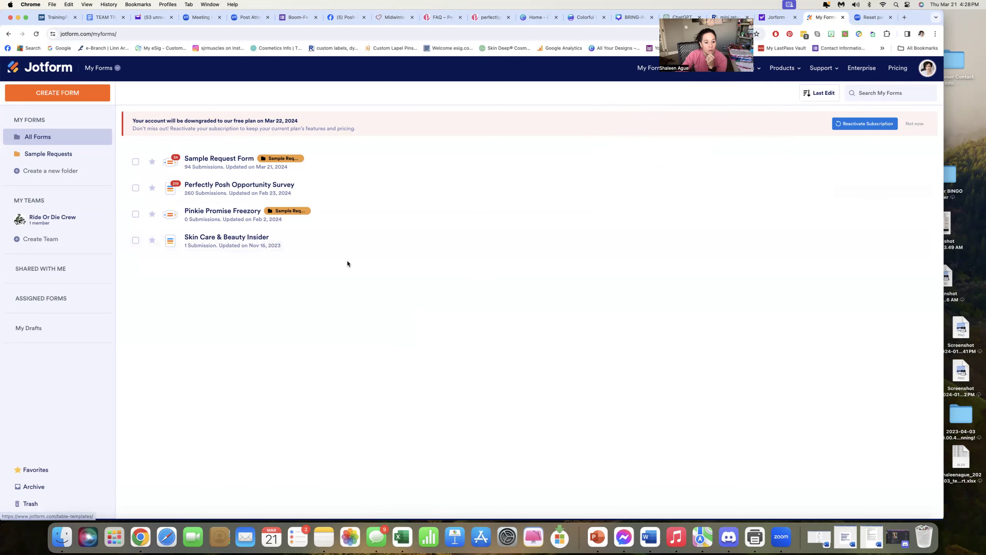